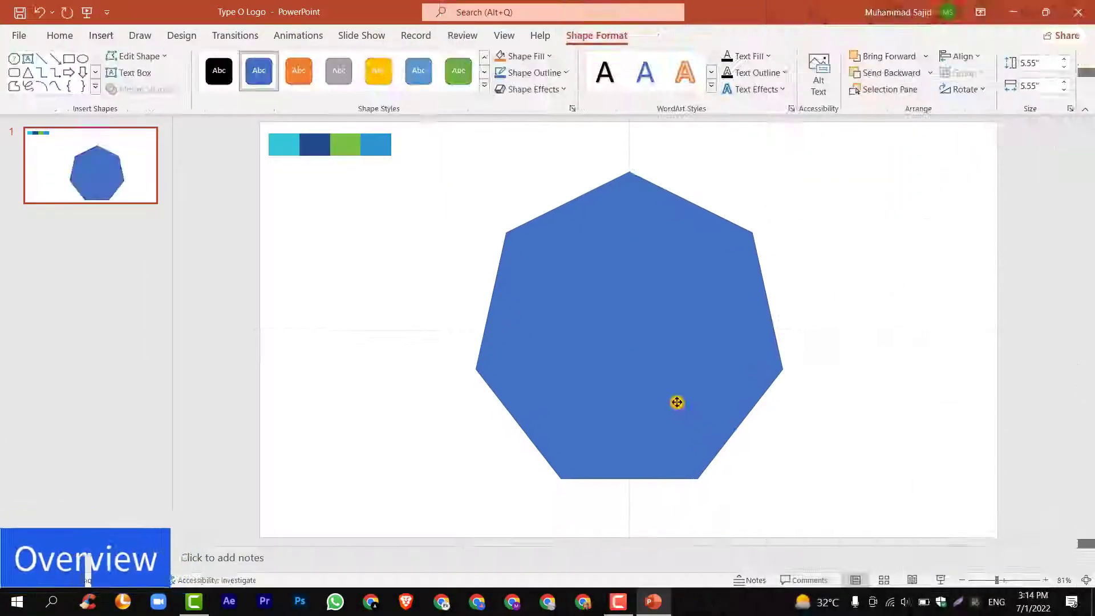
# Step: Offset and shrink a heptagon copy, cut it out to form a ring, and duplicate it
pyautogui.click(677, 399)
pyautogui.moveTo(677, 408); pyautogui.dragTo(685, 391)
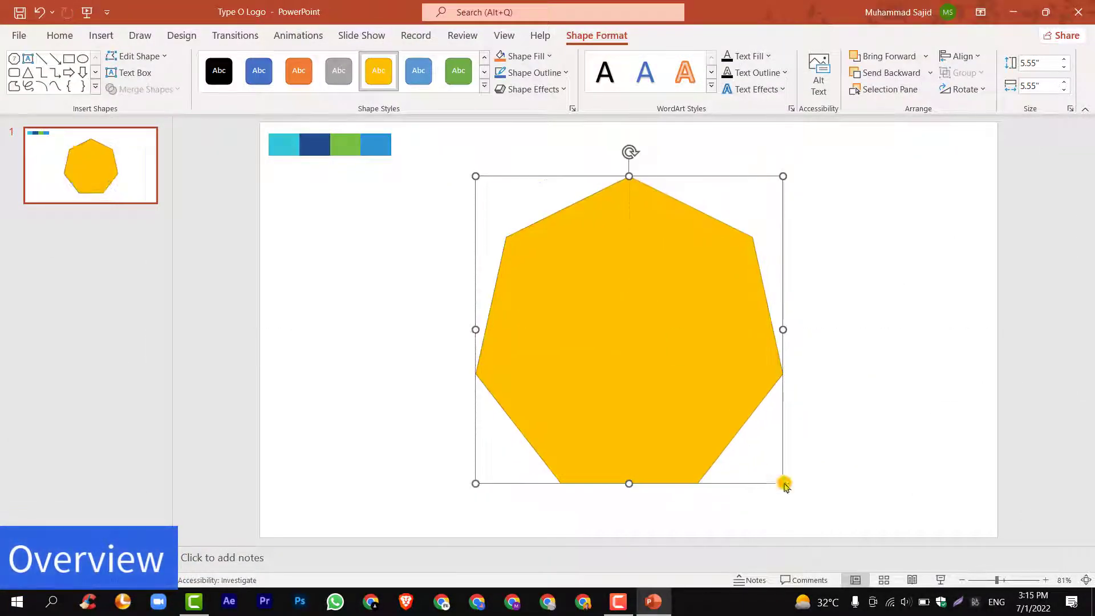
pyautogui.moveTo(783, 483); pyautogui.dragTo(772, 472)
pyautogui.hotkey('ctrl', 'a')
pyautogui.click(165, 89)
pyautogui.click(146, 128)
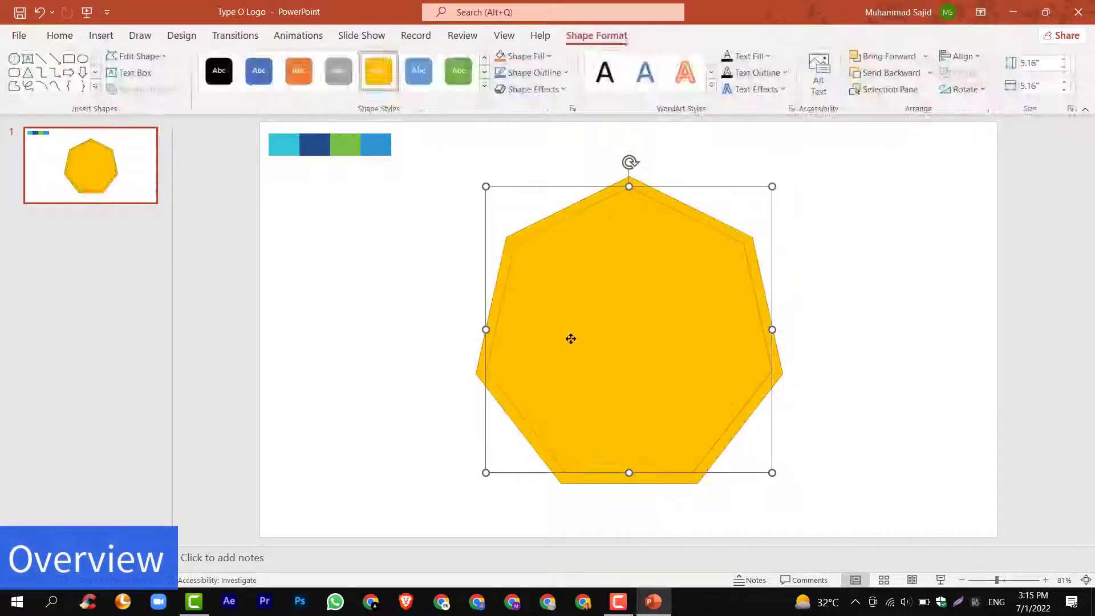
pyautogui.hotkey('ctrl', 'd')
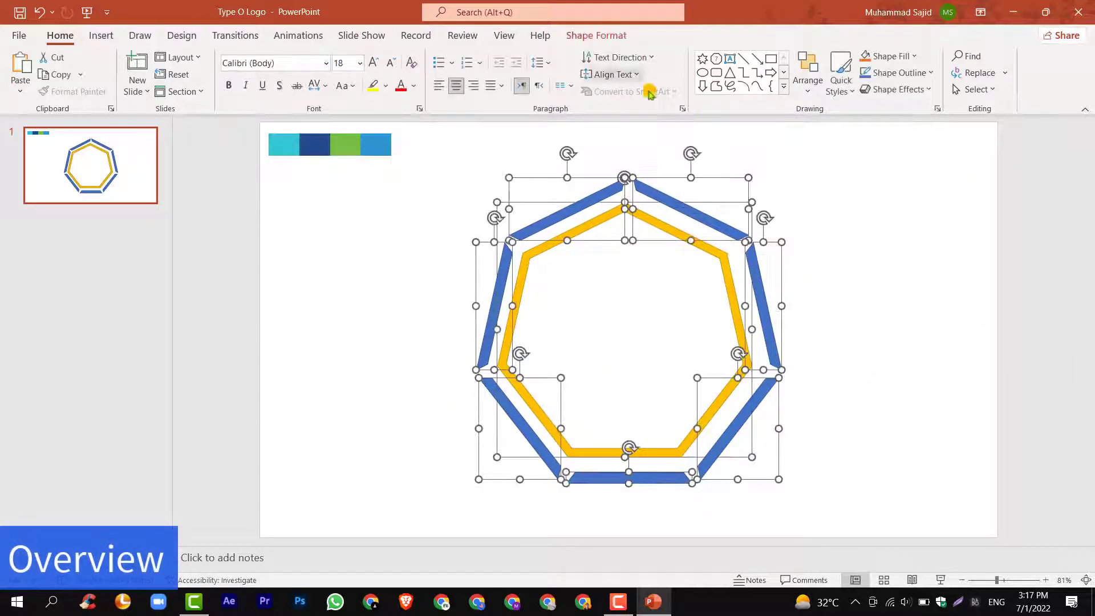
# Step: Recolour the top-right blue segment dark navy, then open the Type O Logo presentation
pyautogui.click(729, 234)
pyautogui.click(1058, 339)
pyautogui.click(1015, 577)
pyautogui.click(204, 151)
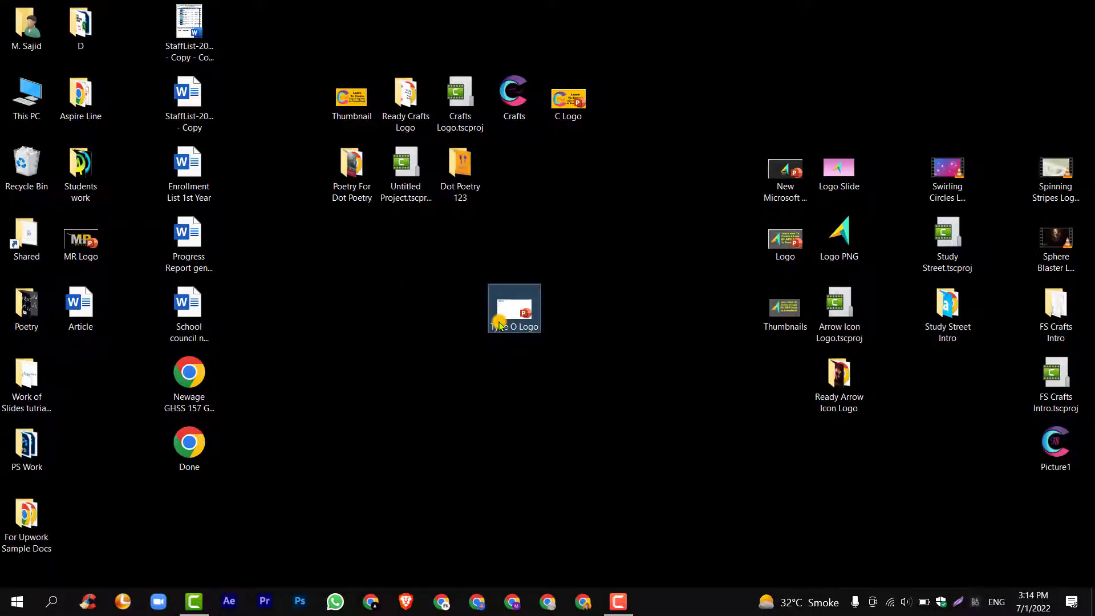
pyautogui.doubleClick(498, 325)
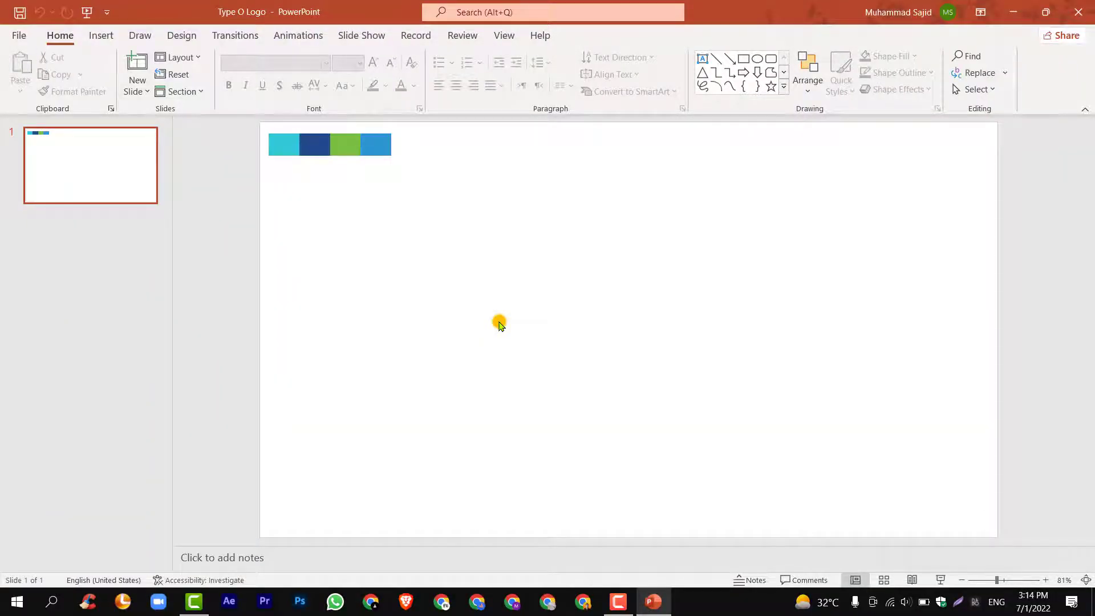
# Step: Draw a large regular heptagon and centre it on the slide
pyautogui.click(103, 38)
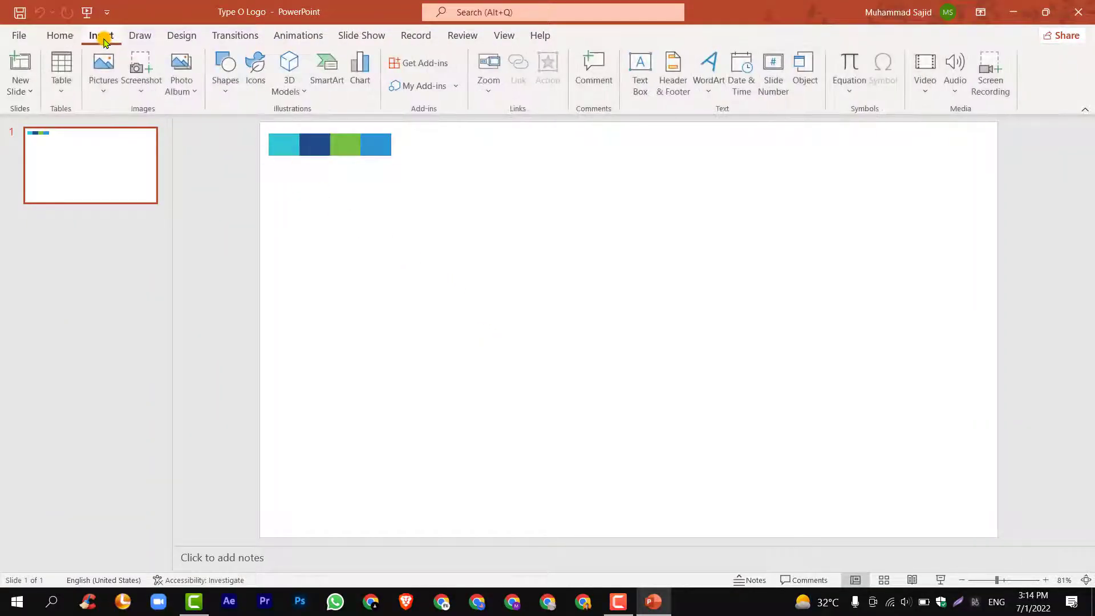
pyautogui.click(225, 90)
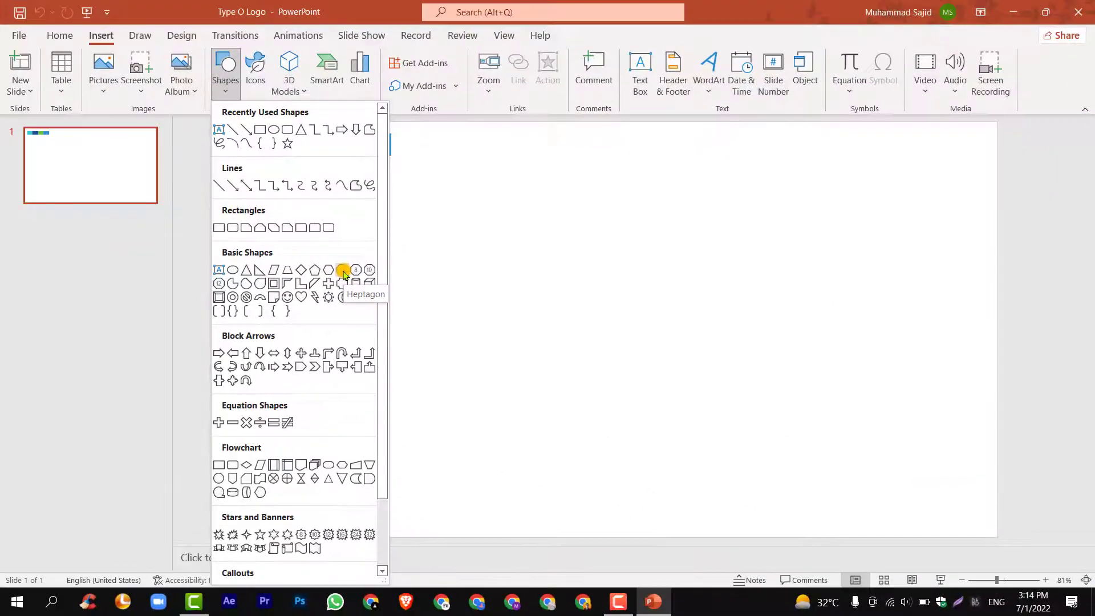
pyautogui.click(342, 271)
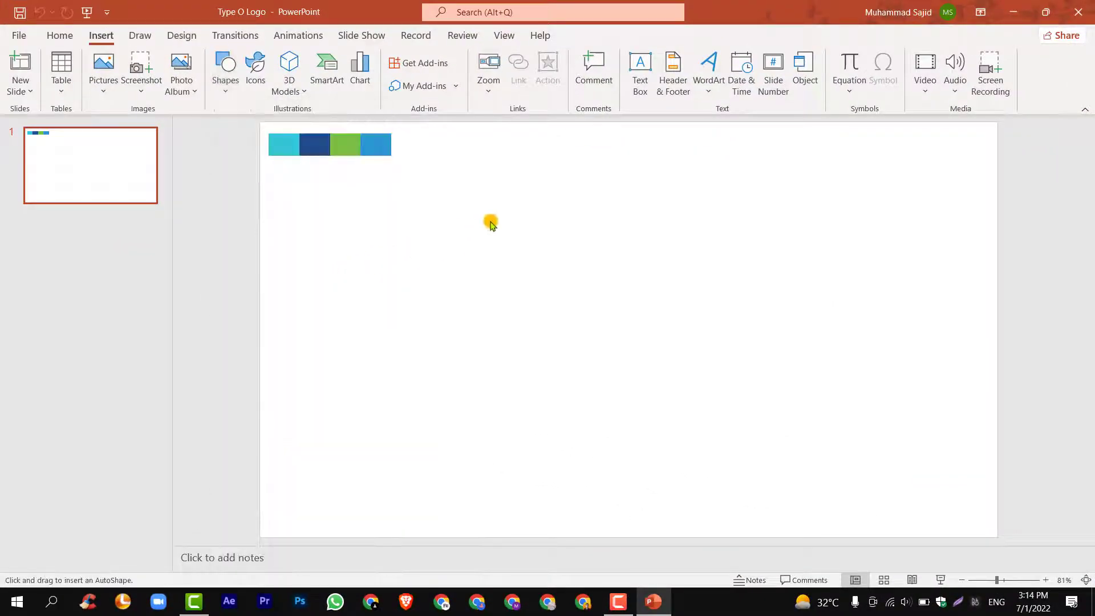
pyautogui.moveTo(508, 215); pyautogui.dragTo(816, 519)
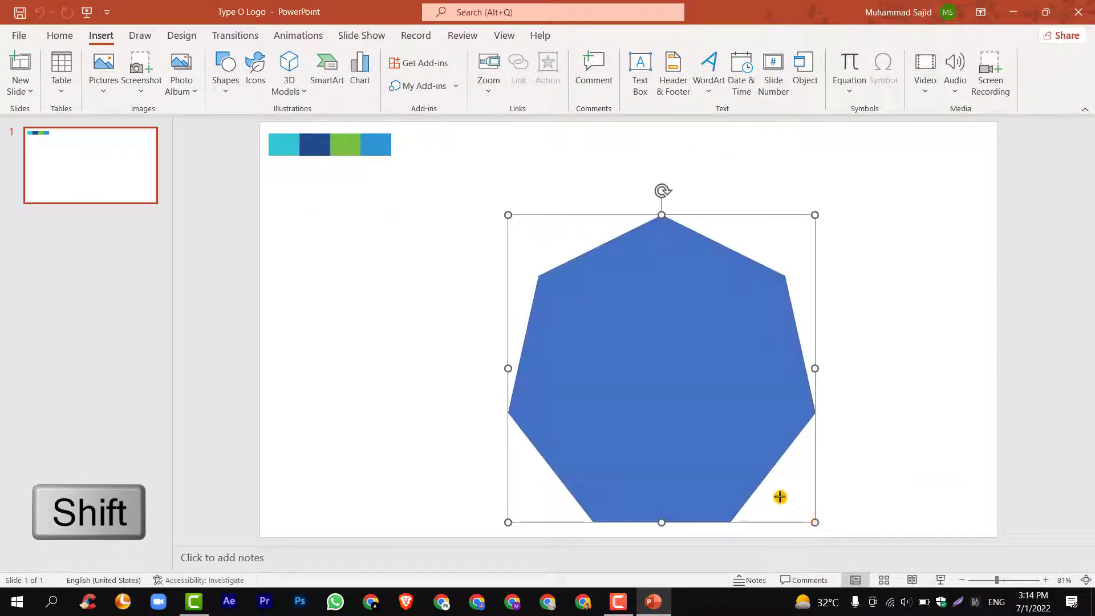
pyautogui.moveTo(707, 445); pyautogui.dragTo(677, 407)
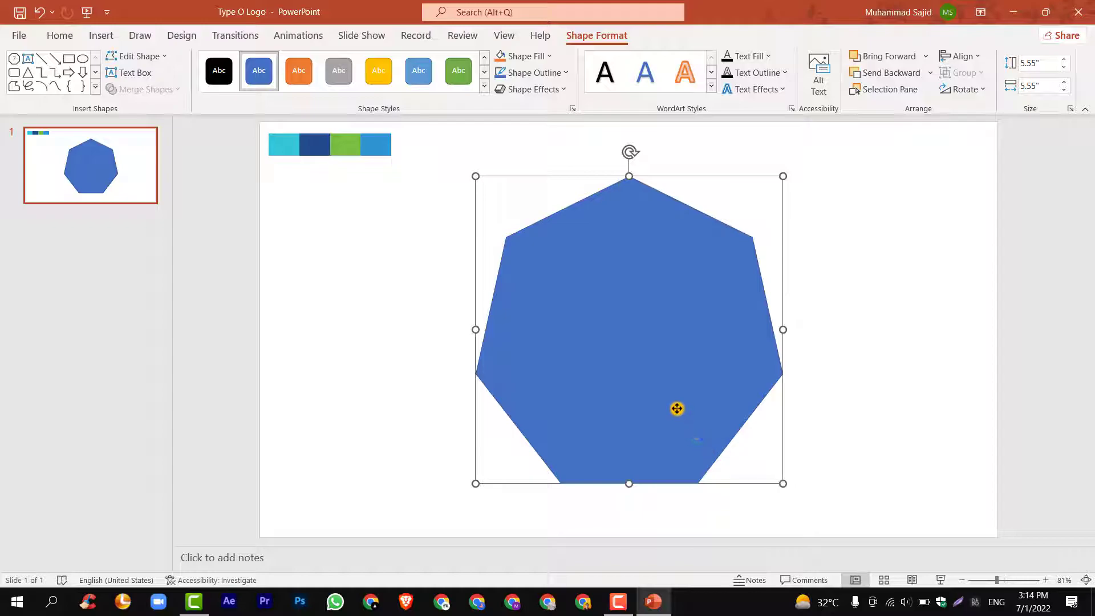
# Step: Add a yellow copy of the heptagon, aligned over the blue one and slightly smaller
pyautogui.rightClick(677, 408)
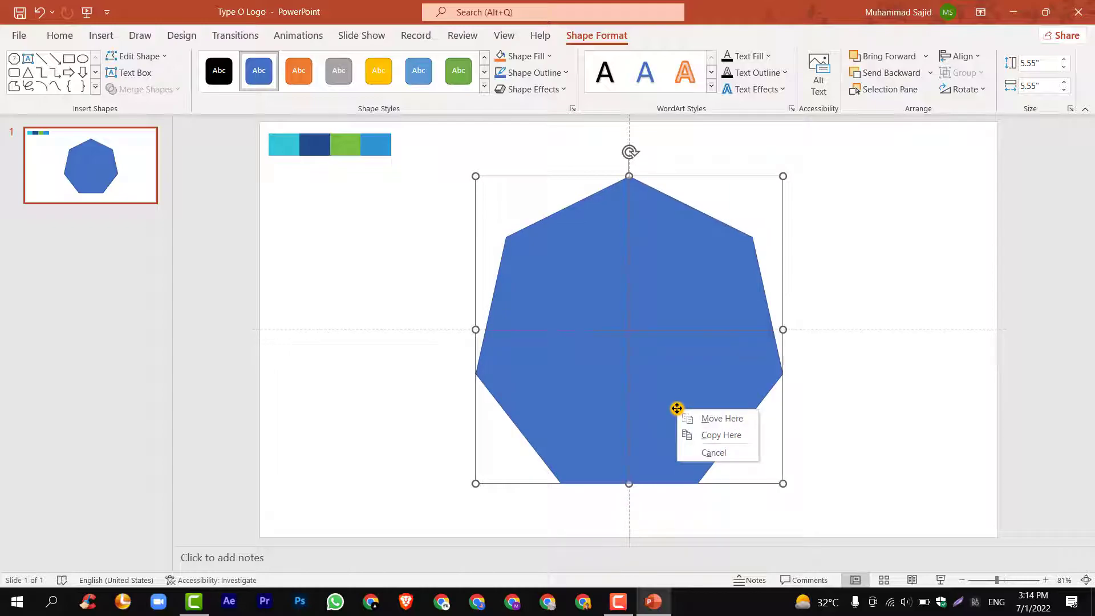
pyautogui.click(714, 436)
pyautogui.moveTo(637, 391); pyautogui.dragTo(685, 392)
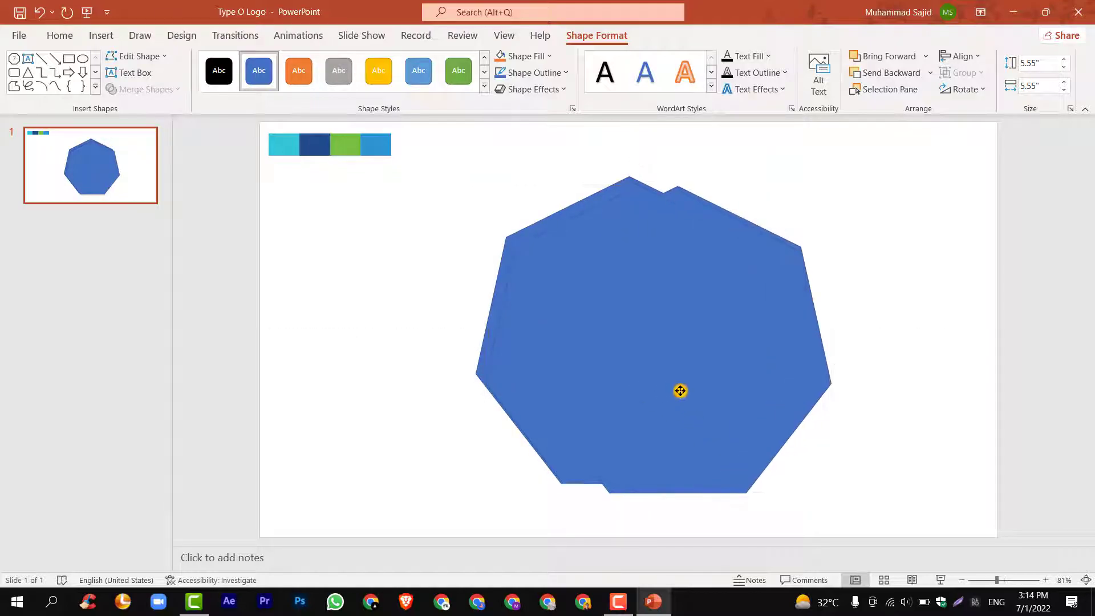
pyautogui.click(368, 79)
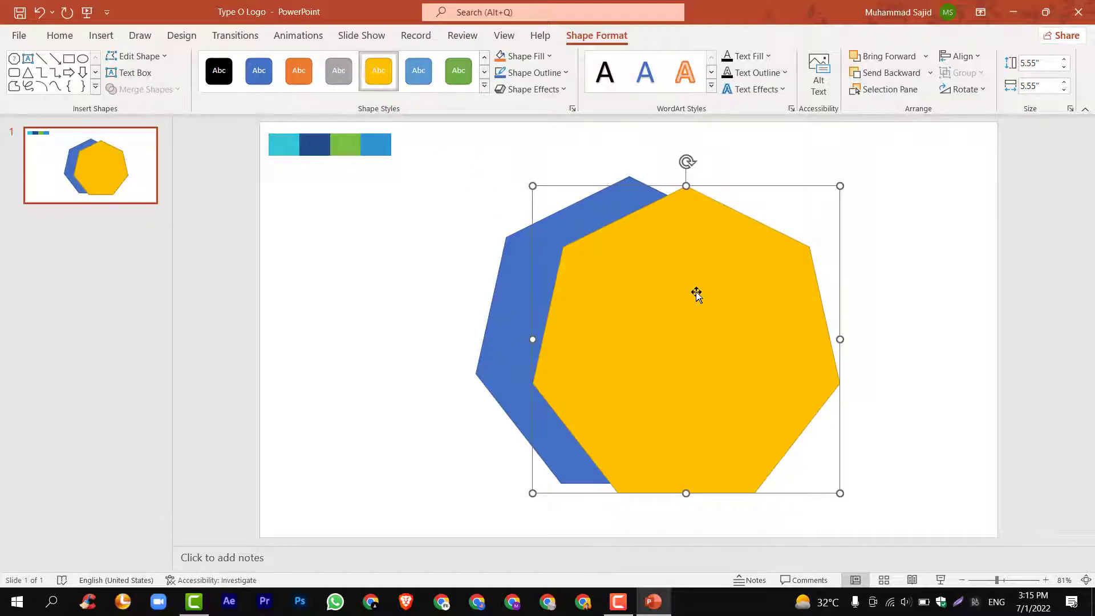
pyautogui.moveTo(697, 293); pyautogui.dragTo(635, 282)
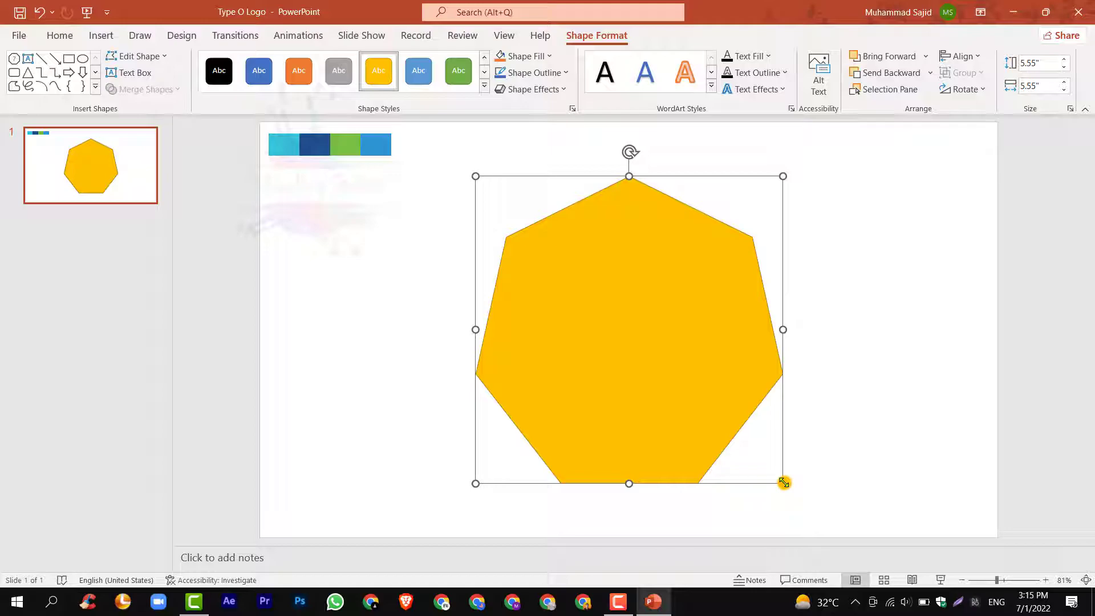
pyautogui.moveTo(783, 482); pyautogui.dragTo(771, 471)
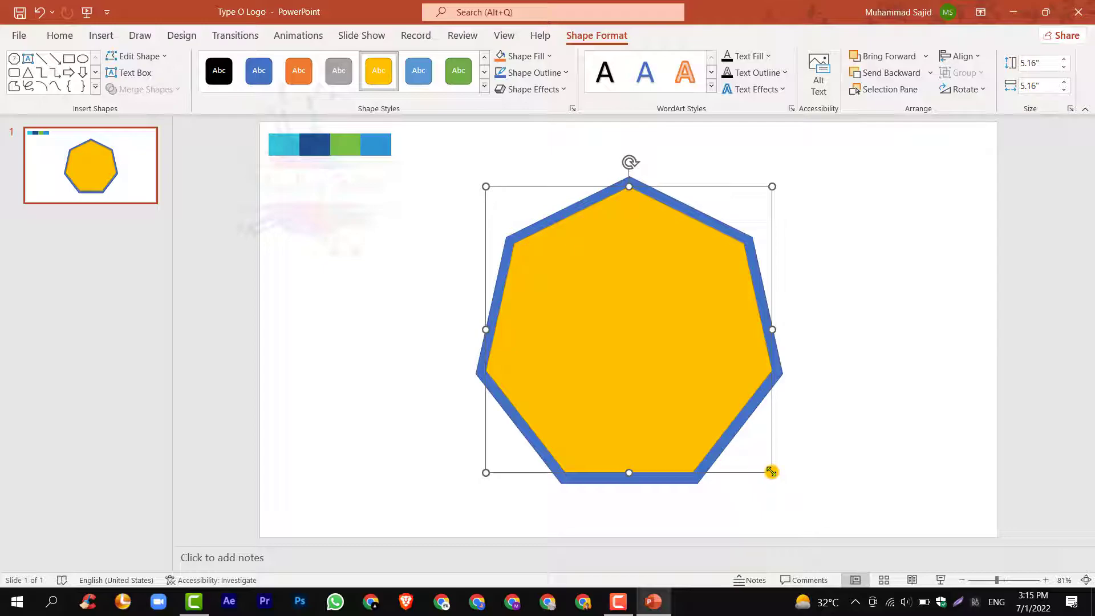
# Step: Fragment the two heptagons and delete the inner yellow piece, leaving a ring
pyautogui.keyDown('shift'); pyautogui.click(478, 368); pyautogui.keyUp('shift')
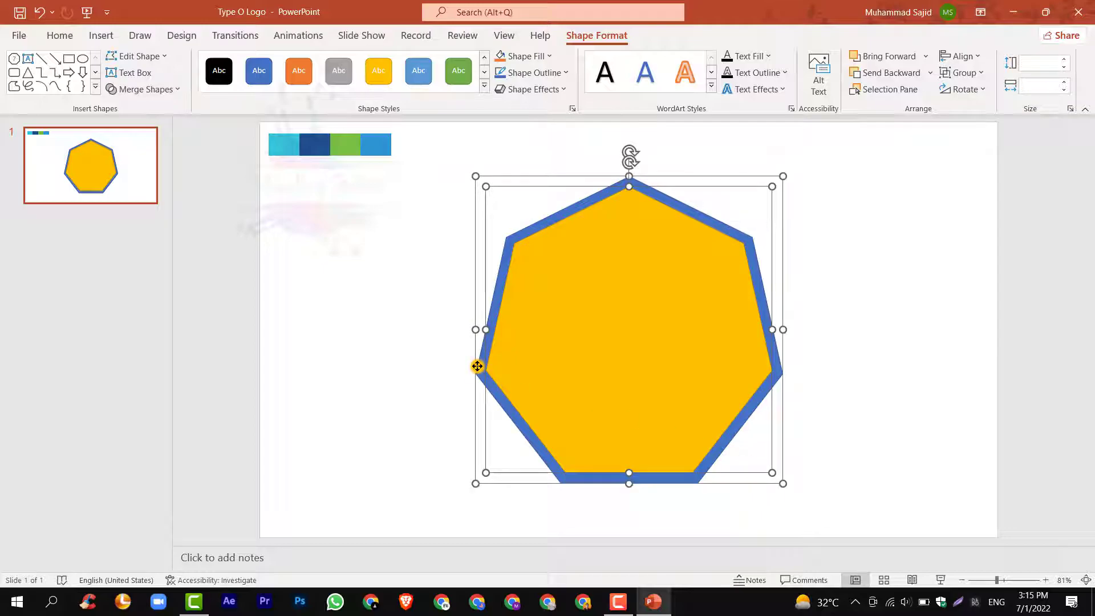
pyautogui.click(160, 89)
pyautogui.click(158, 149)
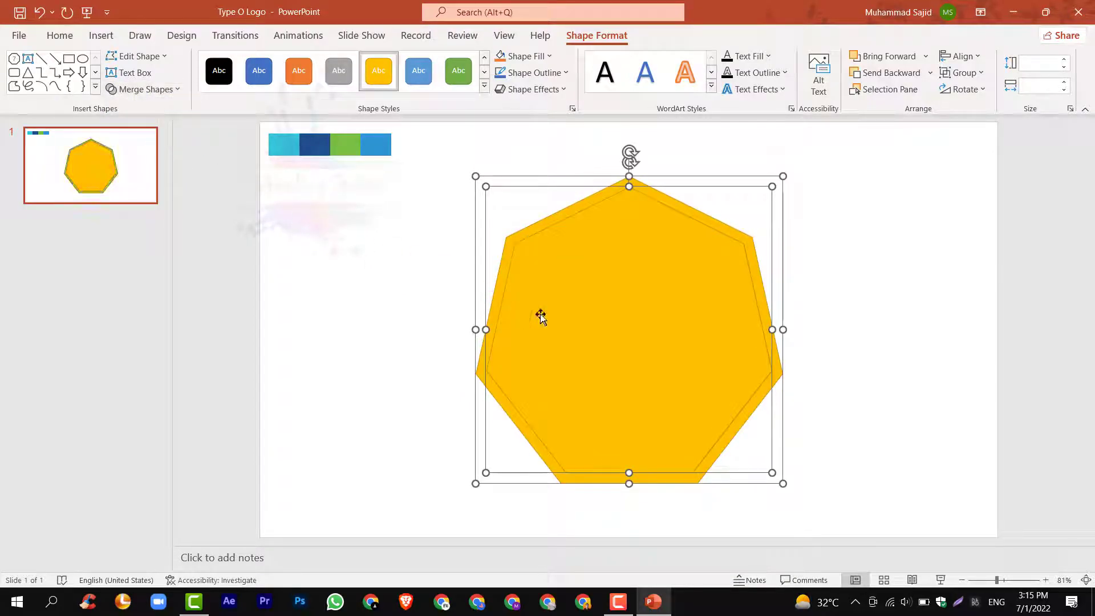
pyautogui.click(439, 329)
pyautogui.click(569, 337)
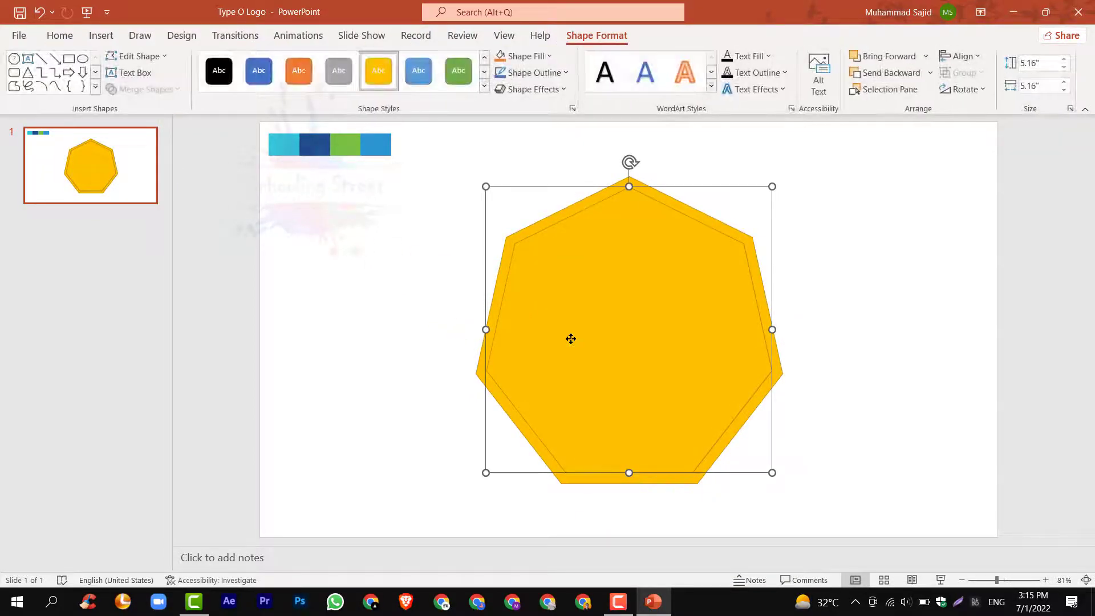
pyautogui.press('Delete')
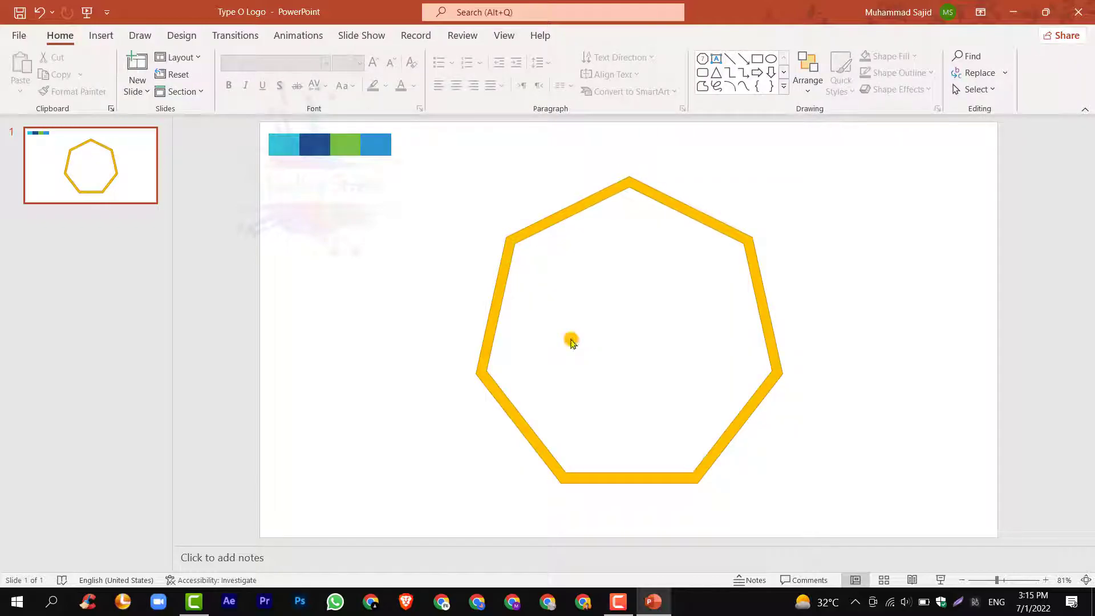
pyautogui.click(494, 321)
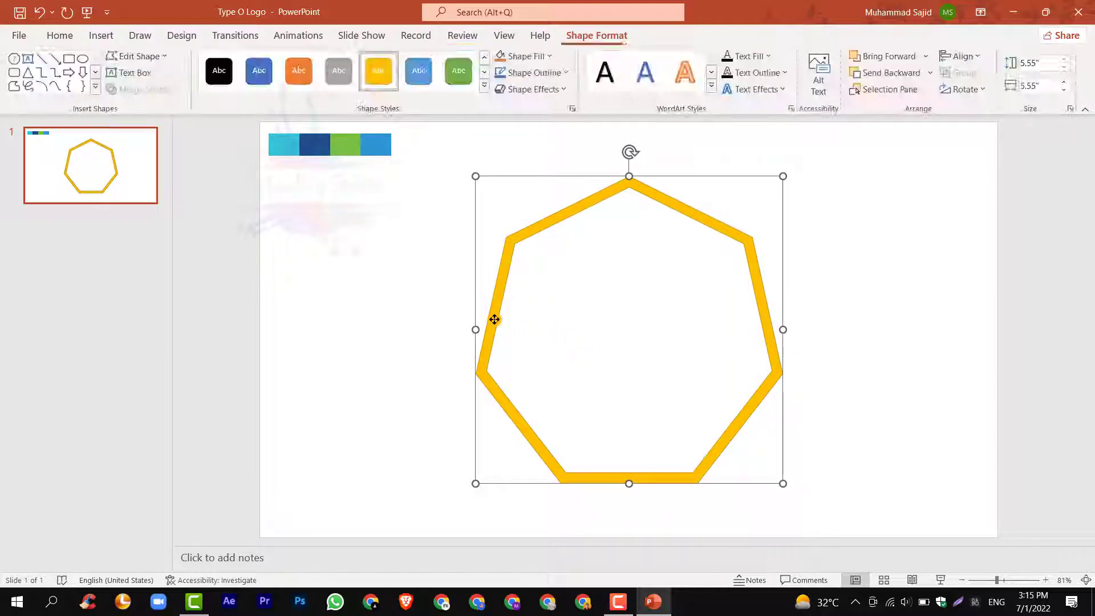
# Step: Paste a duplicate of the heptagon ring, shrink it, and place it at the slide's top right
pyautogui.rightClick(714, 447)
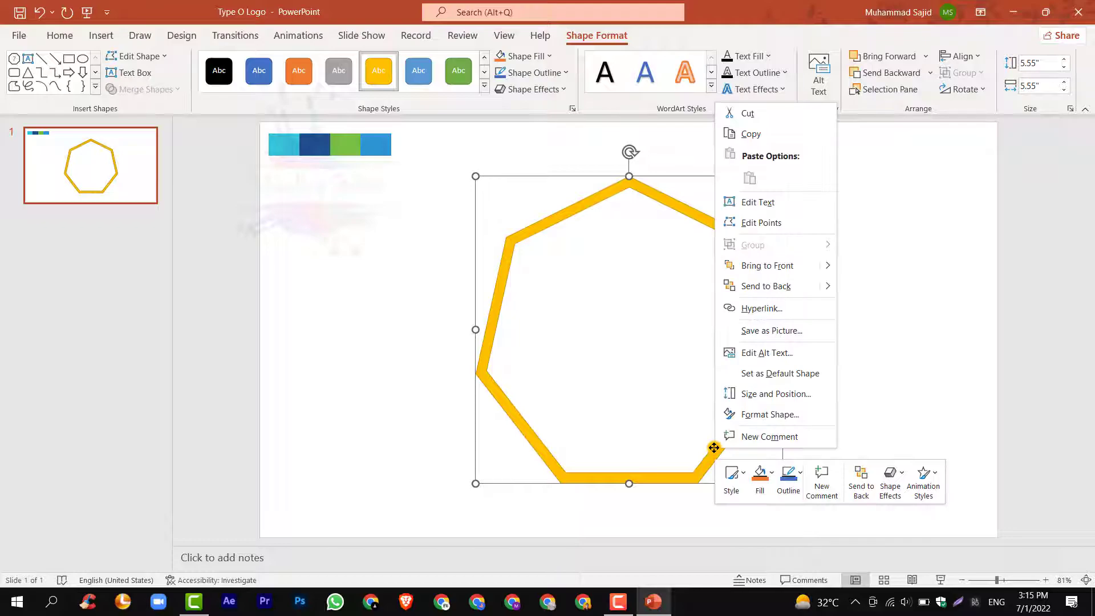
pyautogui.click(757, 135)
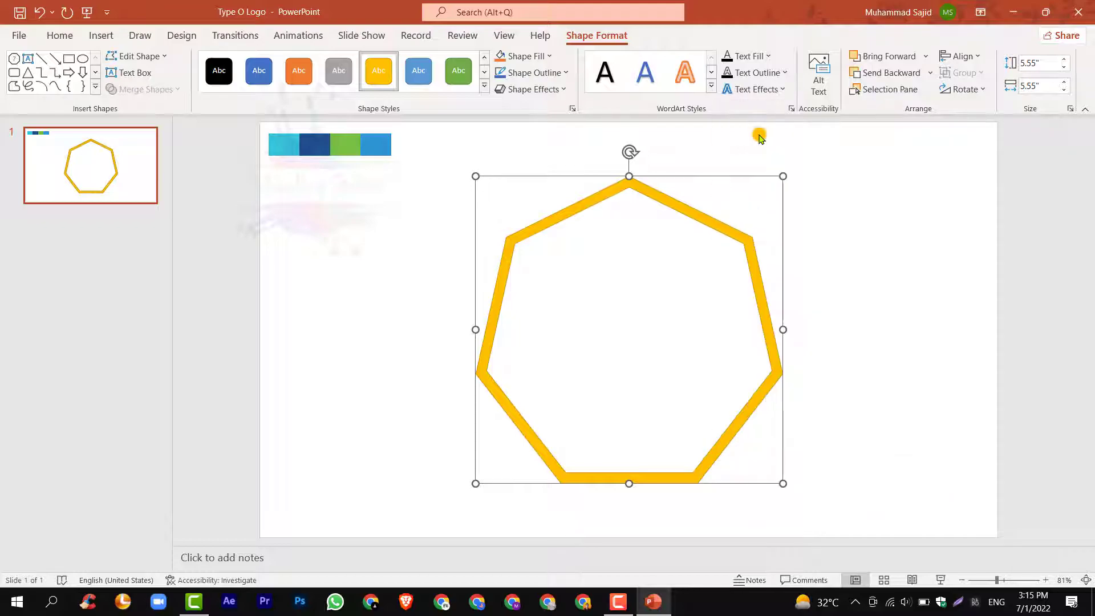
pyautogui.hotkey('ctrl', 'v')
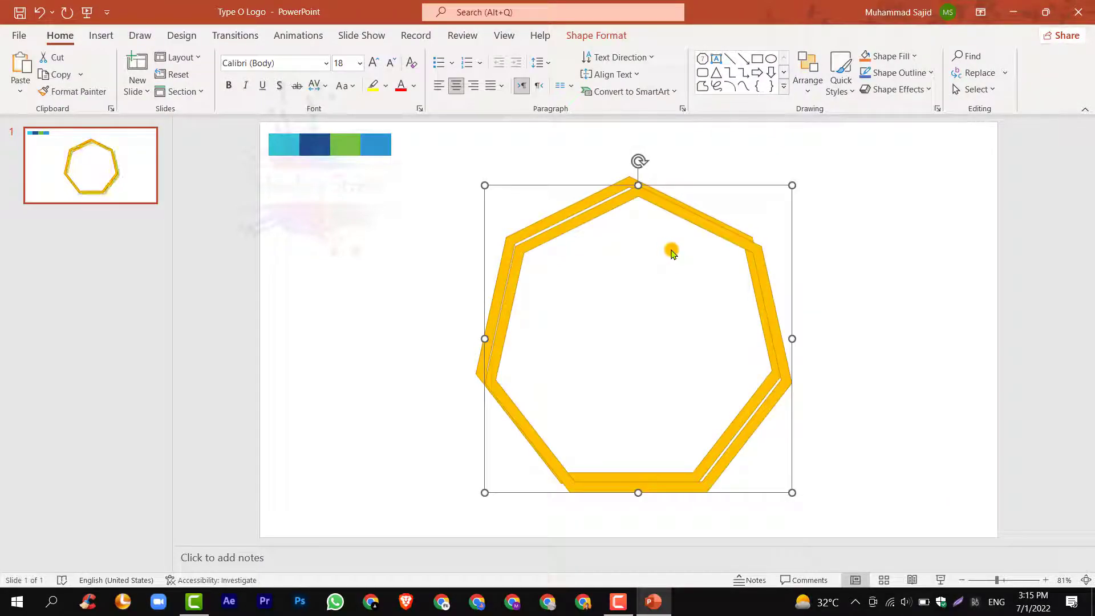
pyautogui.moveTo(556, 231); pyautogui.dragTo(682, 239)
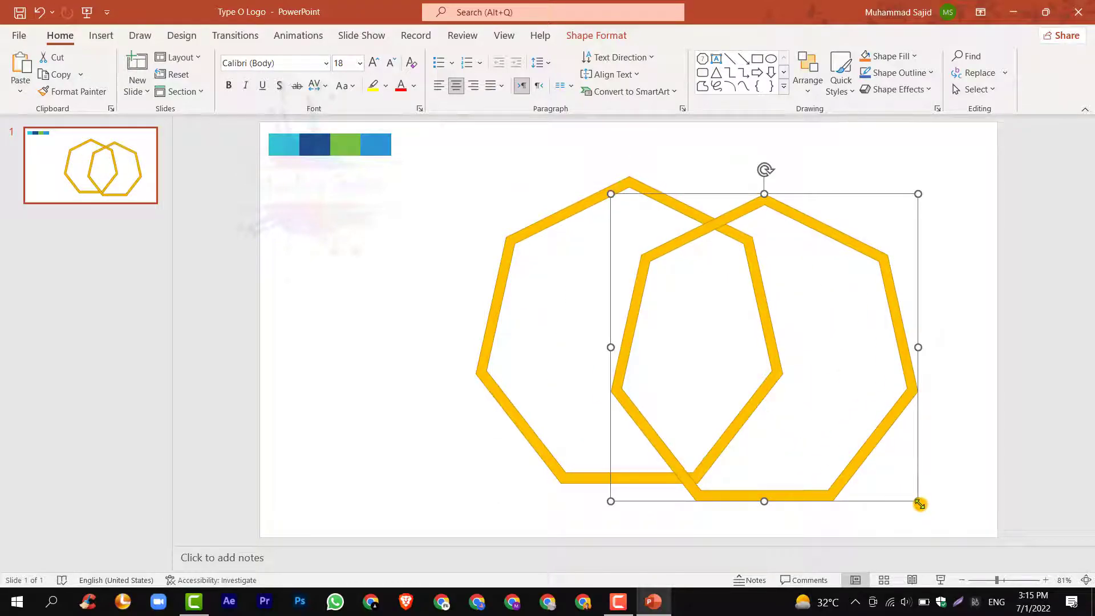
pyautogui.moveTo(920, 504); pyautogui.dragTo(891, 475)
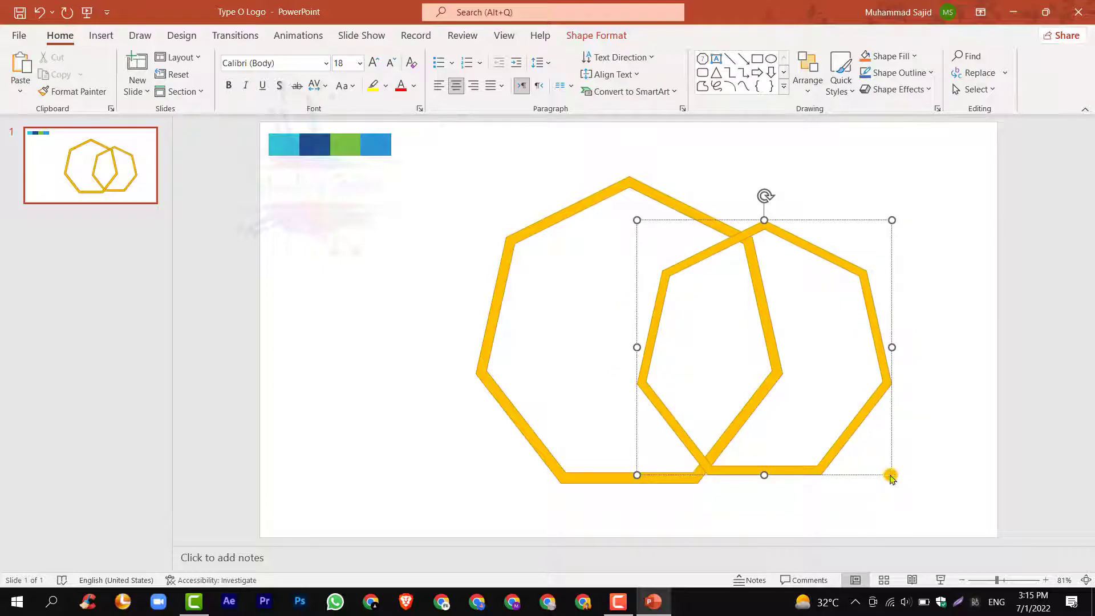
pyautogui.moveTo(878, 348); pyautogui.dragTo(1022, 247)
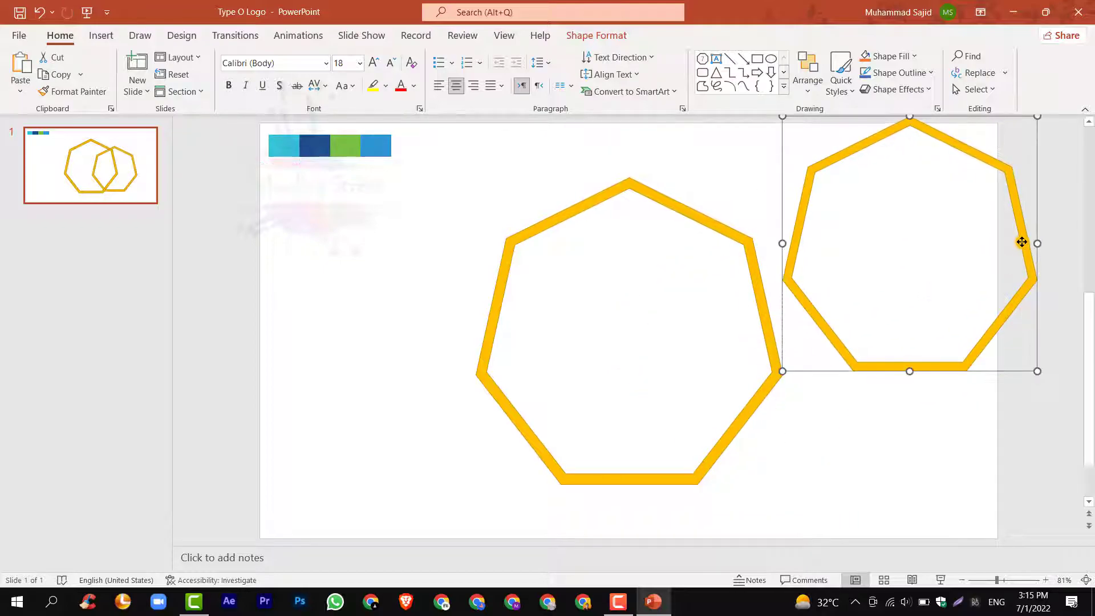
pyautogui.click(763, 291)
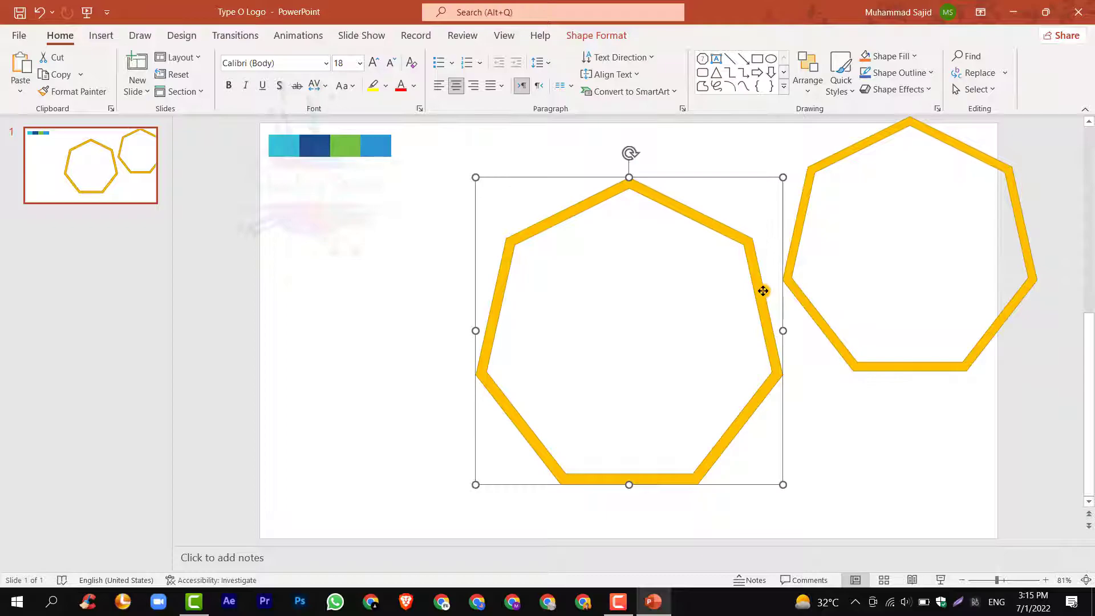
pyautogui.click(100, 36)
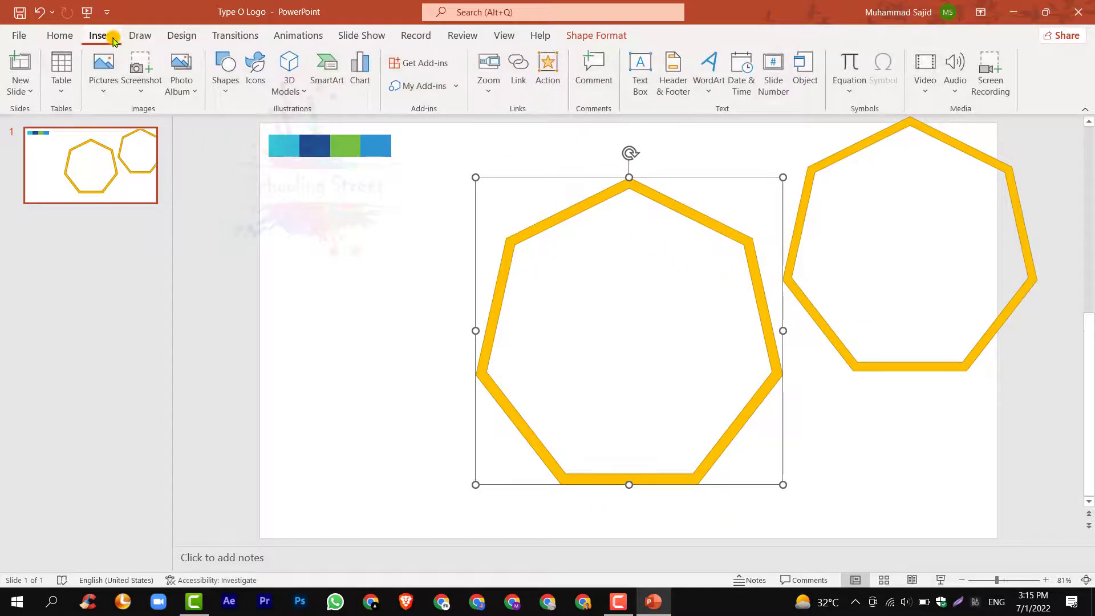
# Step: Draw a 6.13-inch blue seven-point star centred on the left ring, with slimmer, sharper points
pyautogui.click(228, 91)
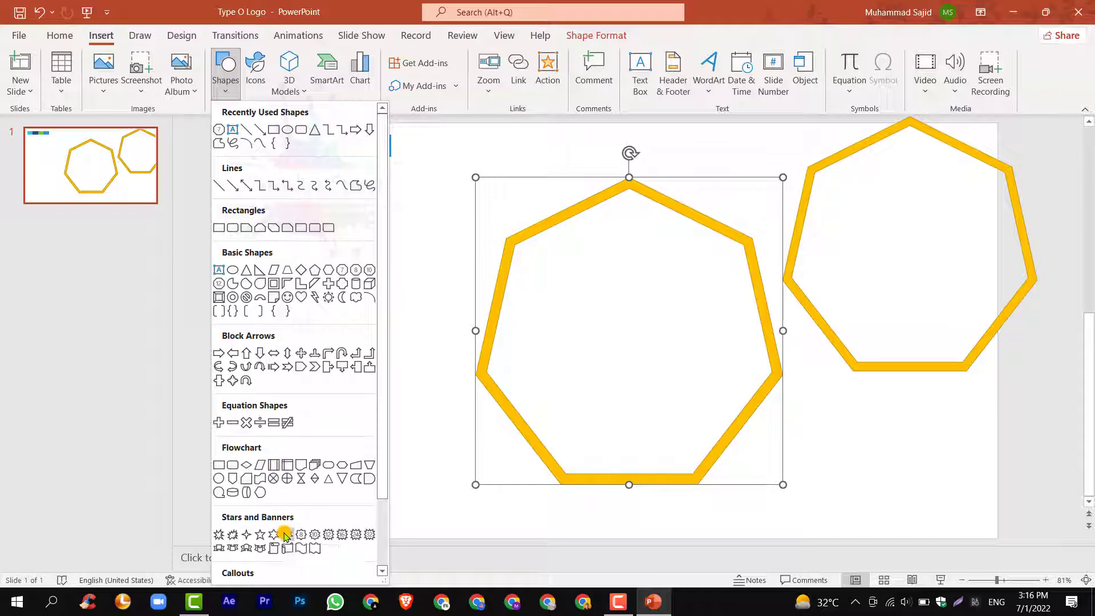
pyautogui.click(284, 534)
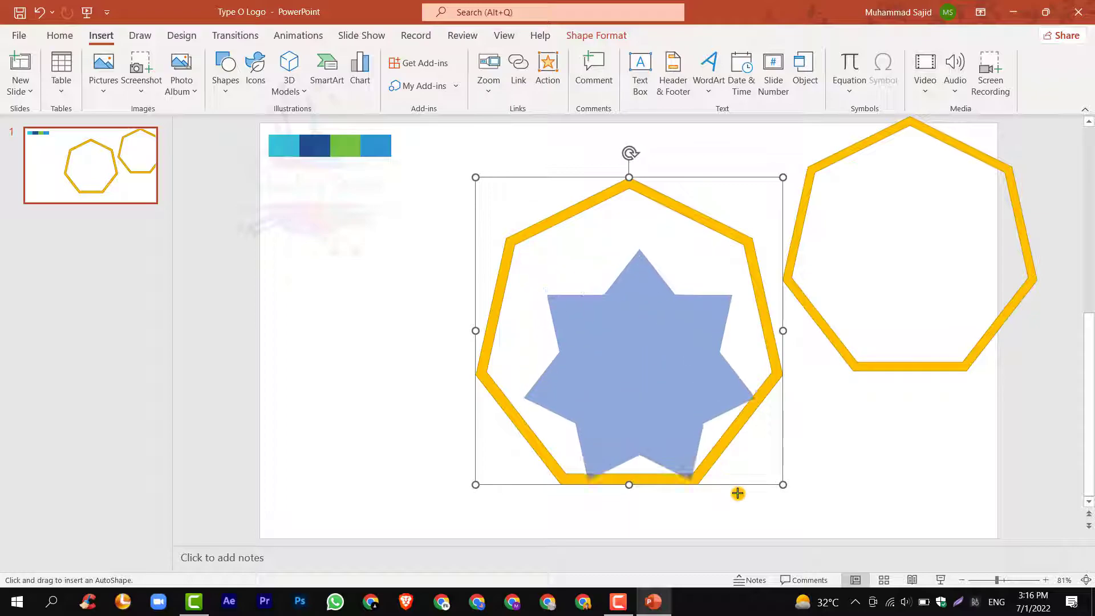
pyautogui.moveTo(553, 279); pyautogui.dragTo(788, 513)
pyautogui.moveTo(679, 424); pyautogui.dragTo(653, 375)
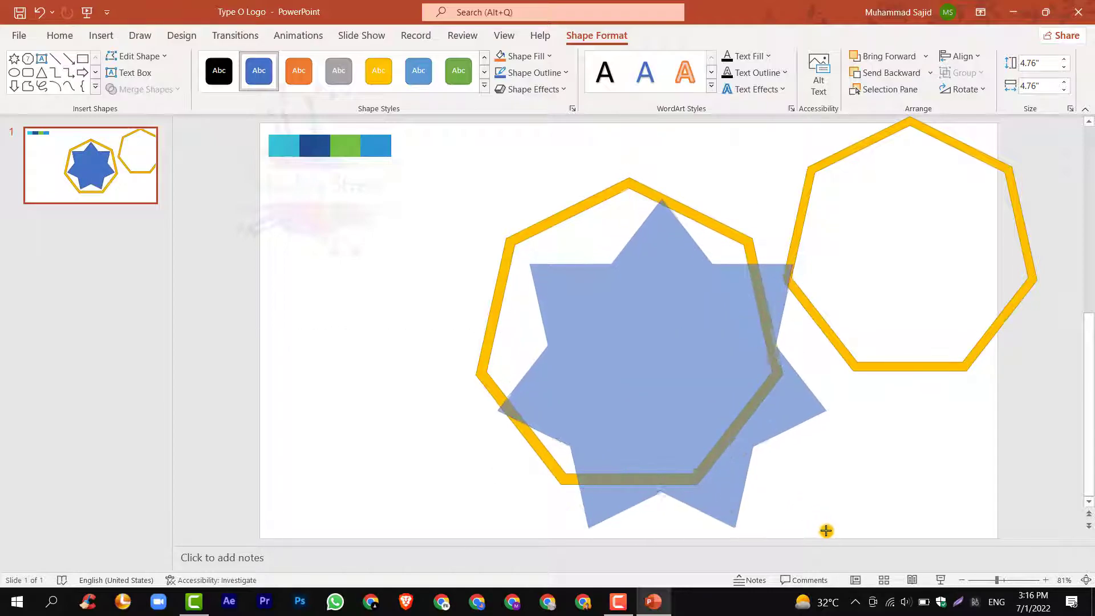
pyautogui.moveTo(761, 465); pyautogui.dragTo(837, 538)
pyautogui.moveTo(730, 432); pyautogui.dragTo(693, 393)
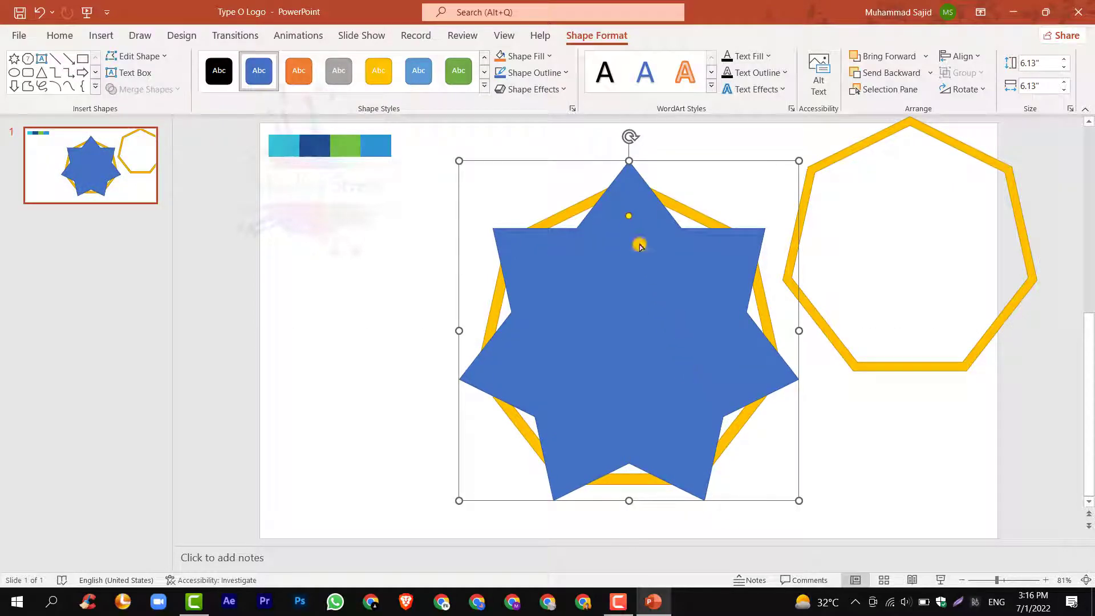
pyautogui.moveTo(629, 218); pyautogui.dragTo(632, 309)
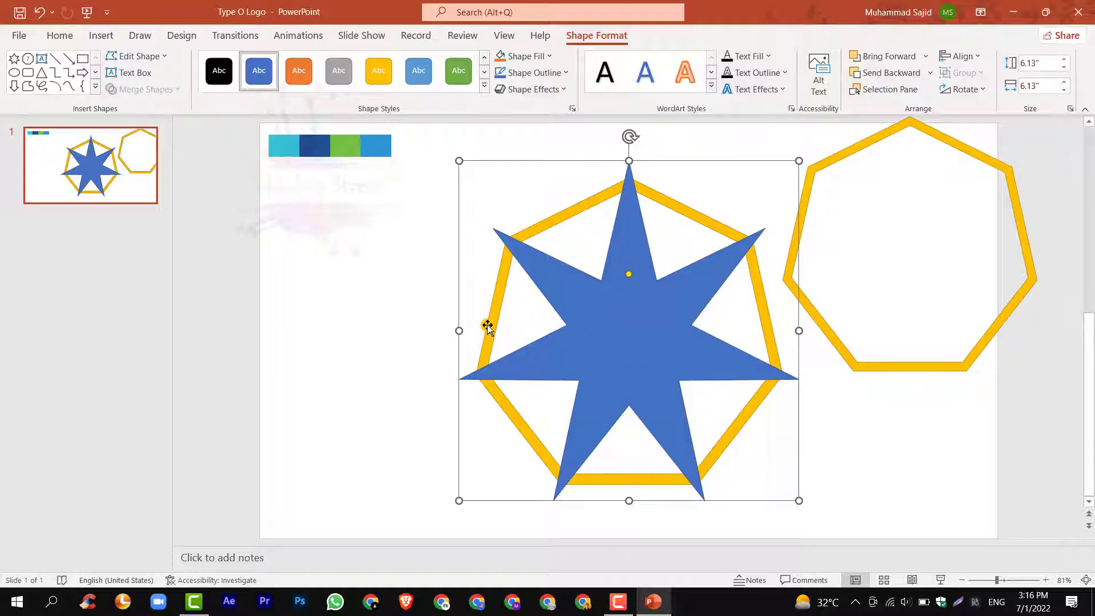
pyautogui.moveTo(488, 326); pyautogui.dragTo(487, 325)
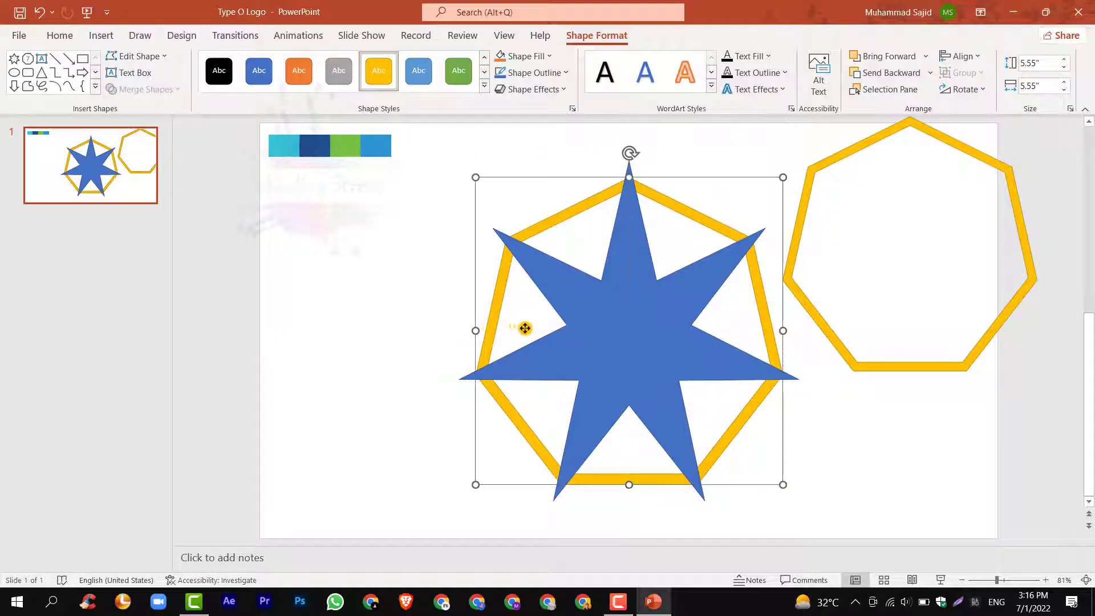
pyautogui.click(594, 336)
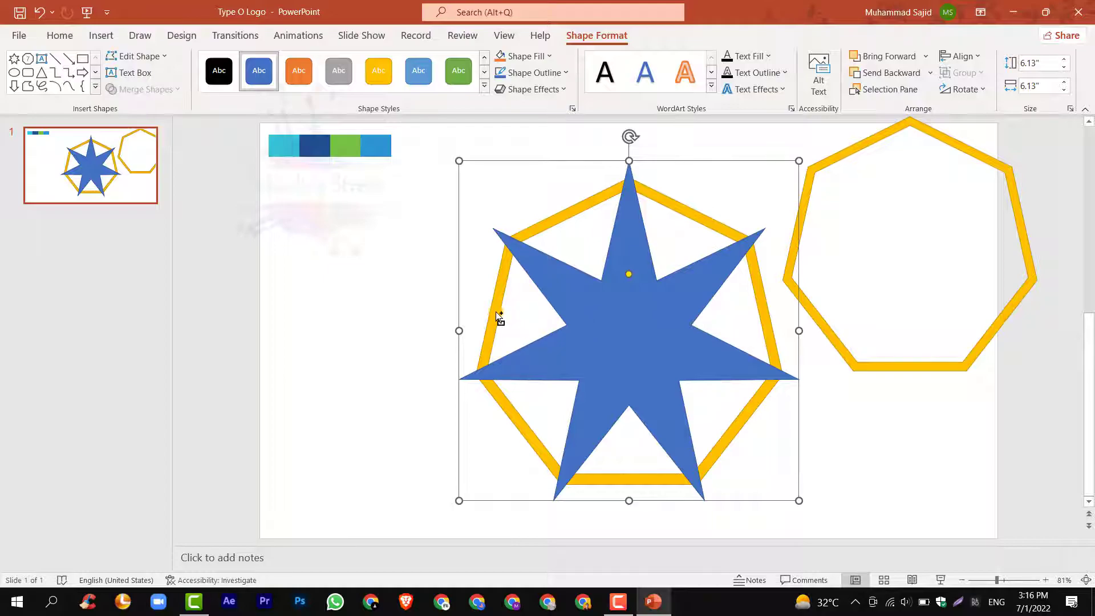
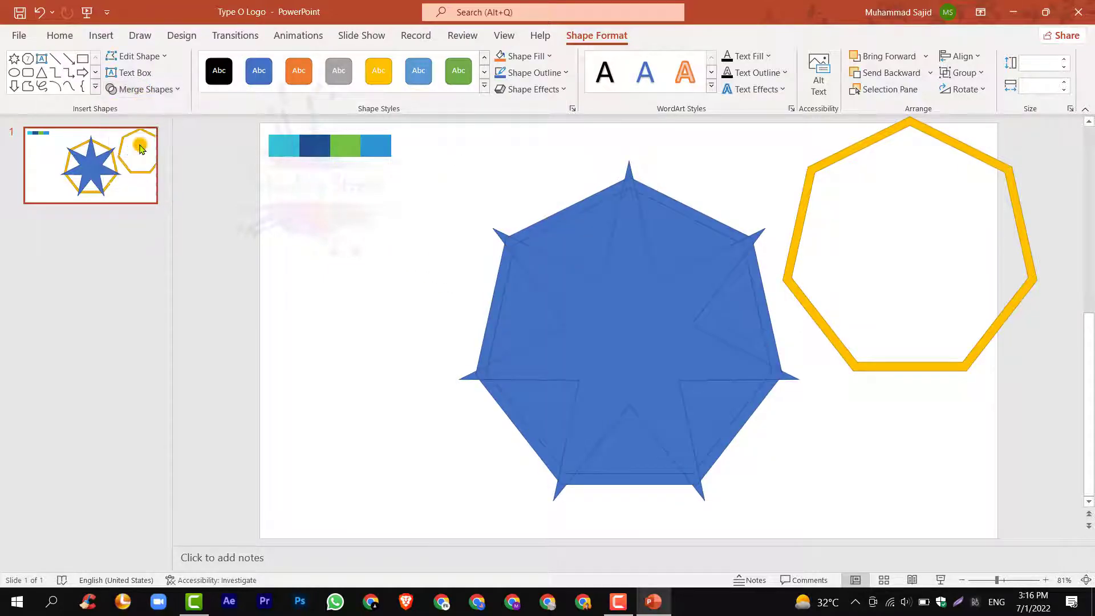
# Step: Fragment the blue shapes, delete the central star piece, then select the top-right triangle piece
pyautogui.click(320, 231)
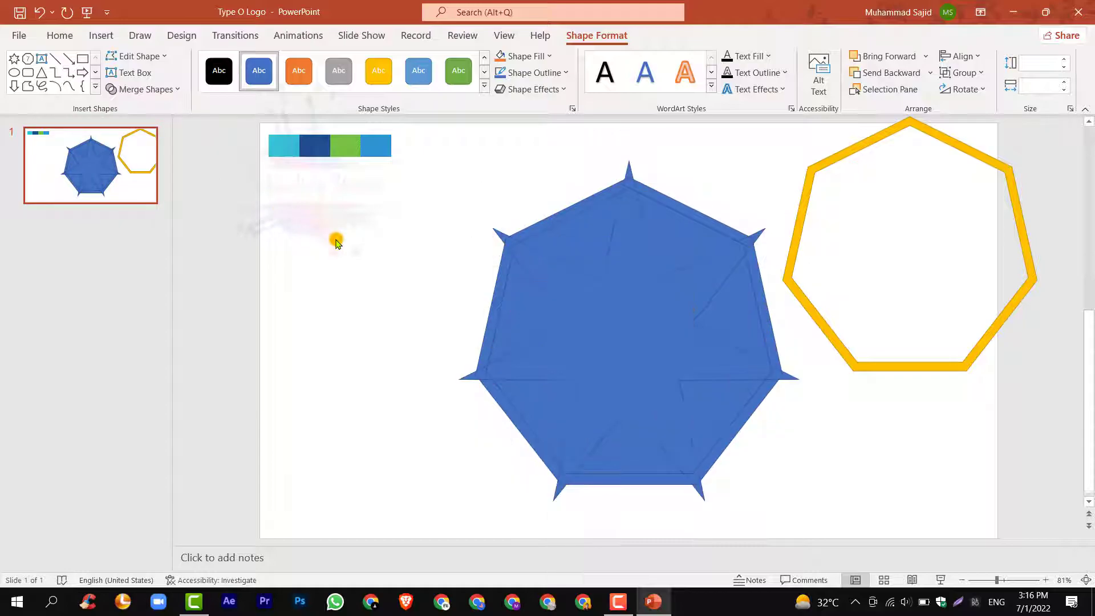
pyautogui.click(620, 321)
pyautogui.press('Delete')
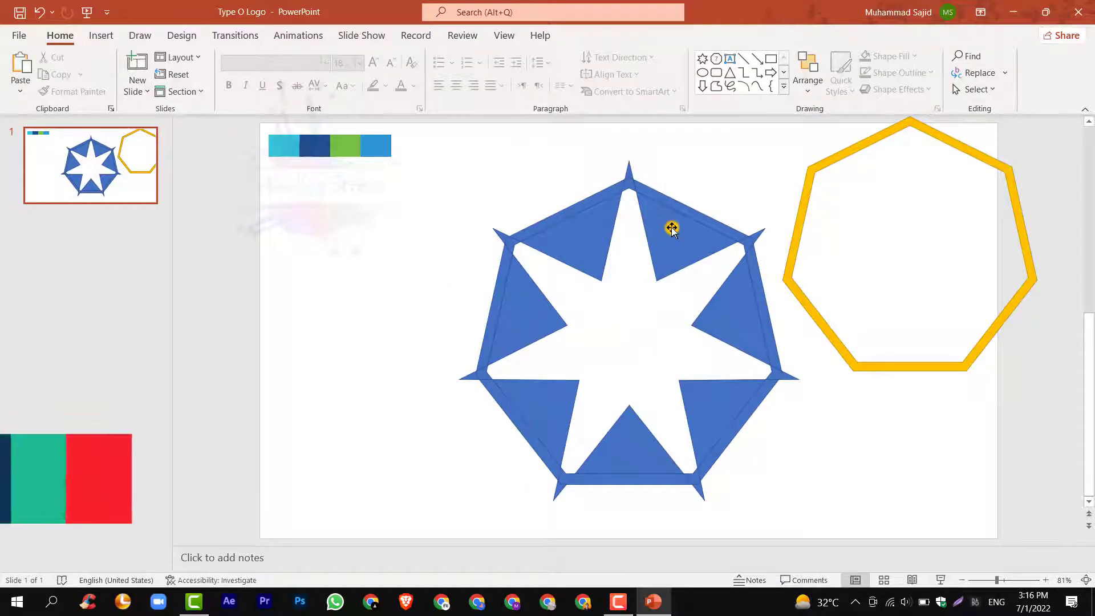
pyautogui.click(672, 228)
# Step: Add the right, bottom-right, bottom, bottom-left, left and top-left blue triangle pieces to the selection
pyautogui.keyDown('shift'); pyautogui.click(732, 311); pyautogui.keyUp('shift')
pyautogui.keyDown('shift'); pyautogui.click(708, 393); pyautogui.keyUp('shift')
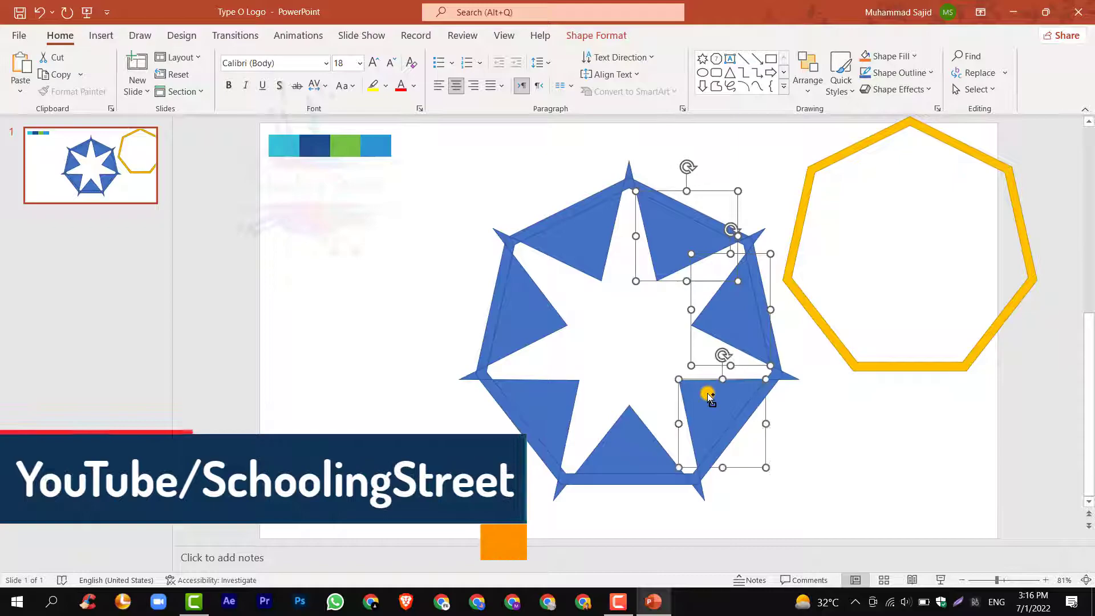
pyautogui.keyDown('shift'); pyautogui.click(648, 432); pyautogui.keyUp('shift')
pyautogui.keyDown('shift'); pyautogui.click(552, 409); pyautogui.keyUp('shift')
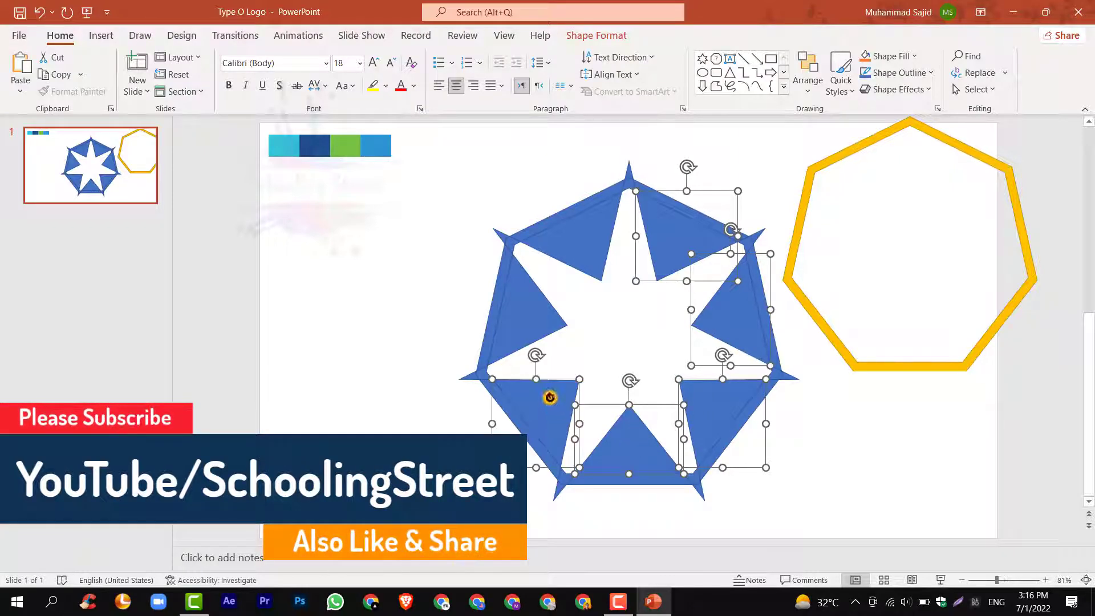
pyautogui.keyDown('shift'); pyautogui.click(530, 320); pyautogui.keyUp('shift')
pyautogui.keyDown('shift'); pyautogui.click(596, 262); pyautogui.keyUp('shift')
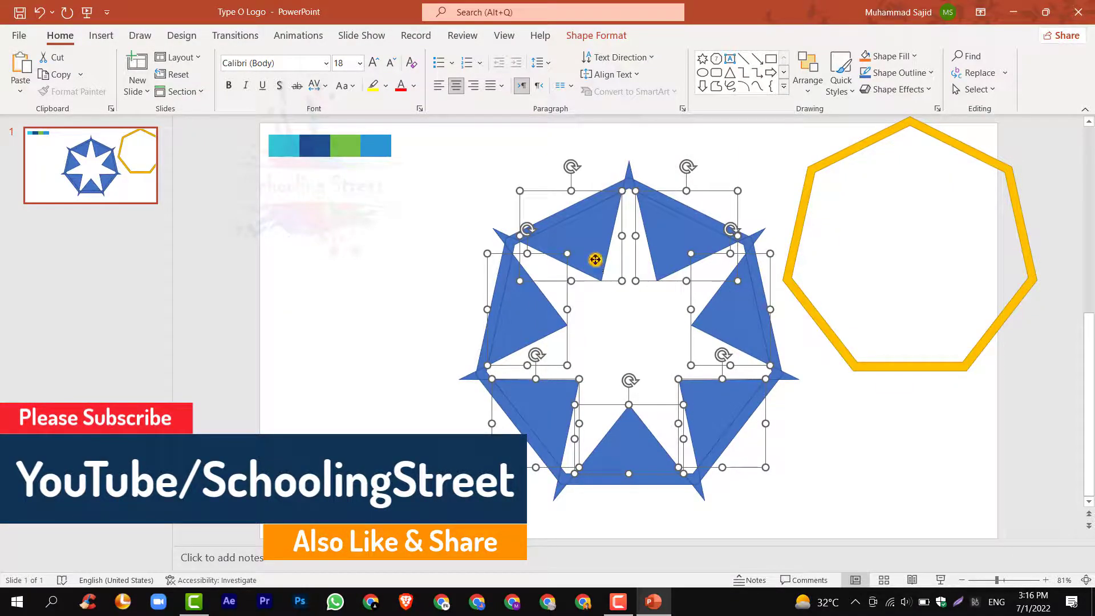
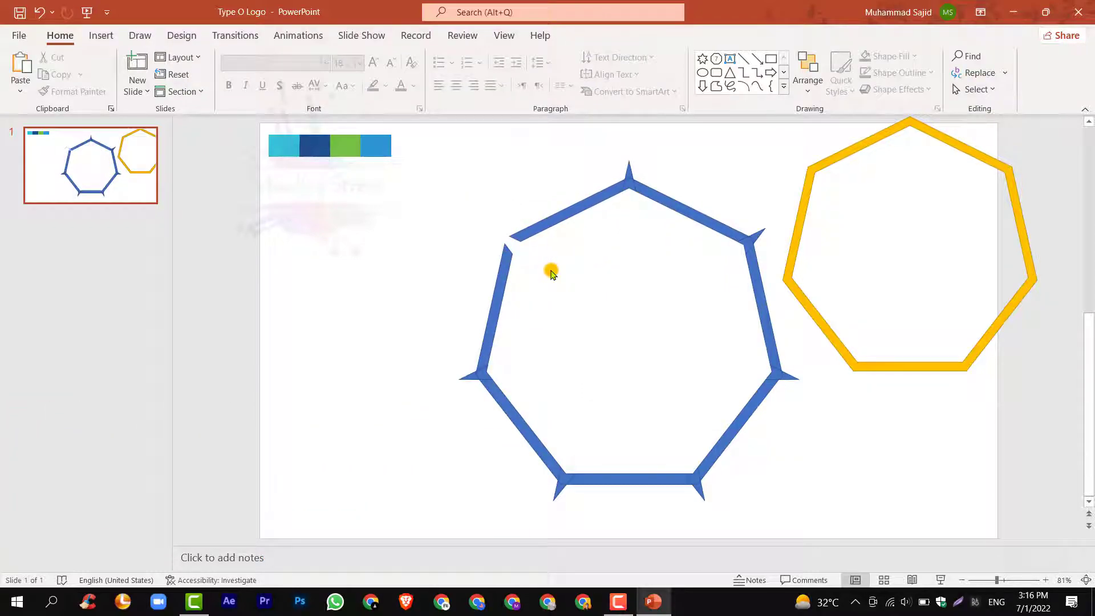
# Step: Delete the six small corner triangles at the blue heptagon's top, right-side, lower and left vertices
pyautogui.moveTo(577, 153); pyautogui.dragTo(667, 218)
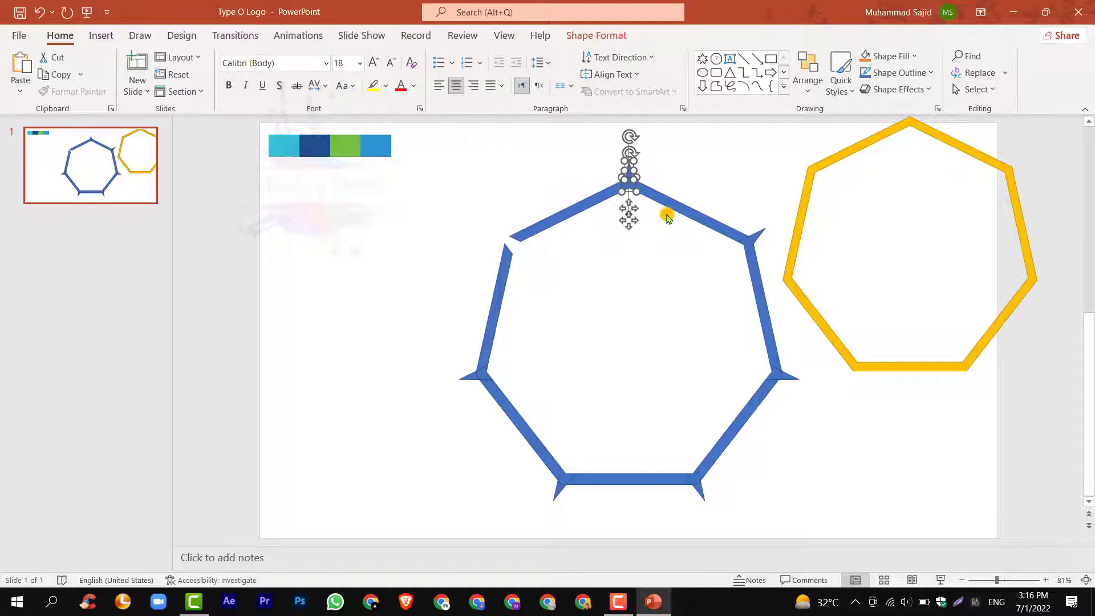
pyautogui.press('Delete')
pyautogui.moveTo(707, 205); pyautogui.dragTo(785, 272)
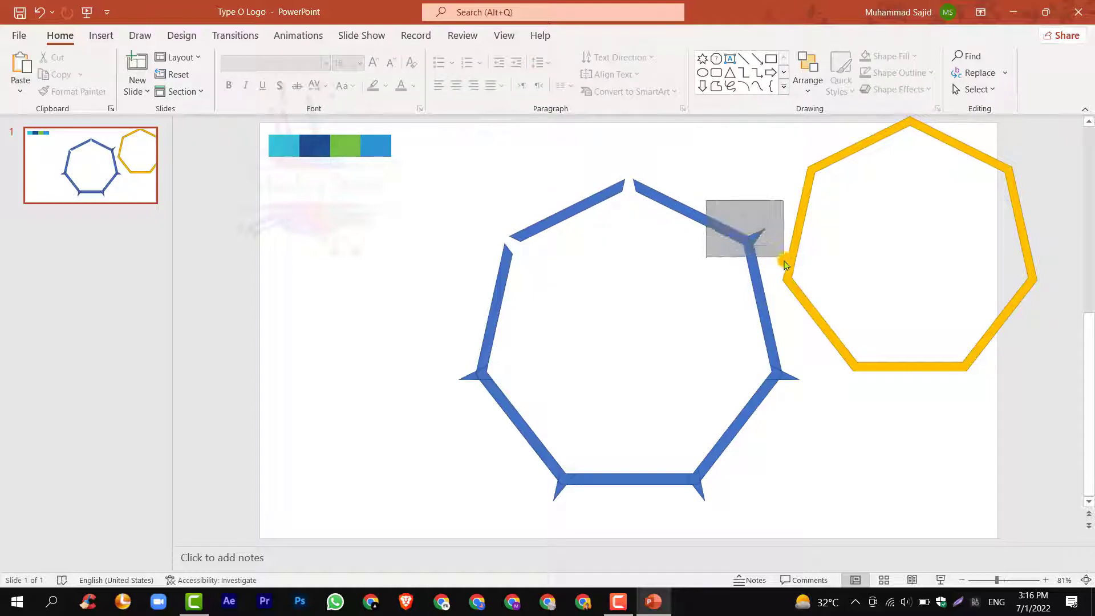
pyautogui.press('Delete')
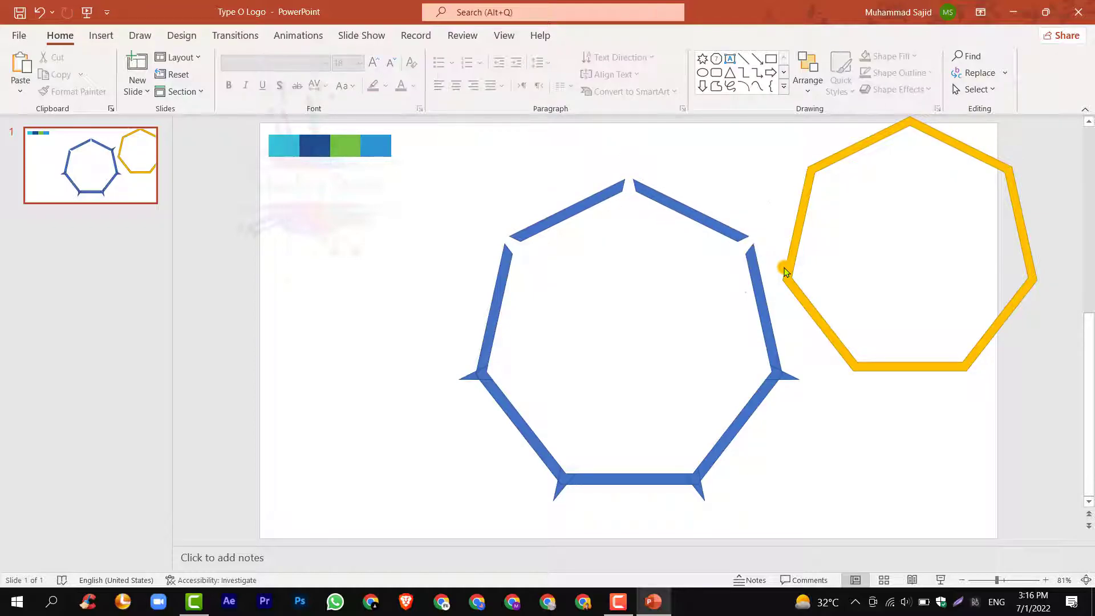
pyautogui.moveTo(813, 339); pyautogui.dragTo(750, 402)
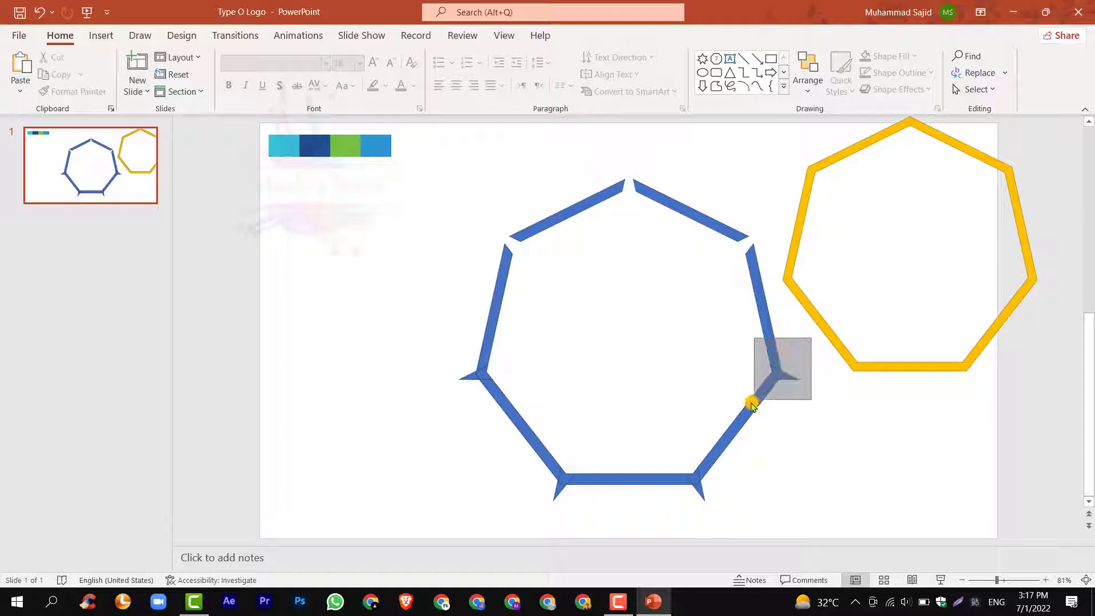
pyautogui.press('Delete')
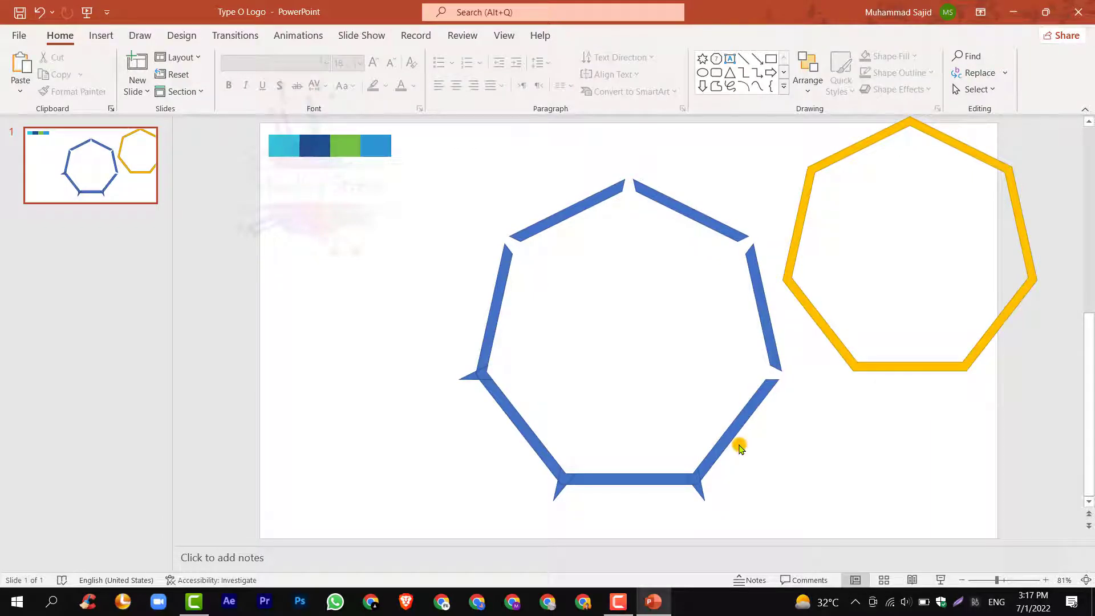
pyautogui.moveTo(739, 444); pyautogui.dragTo(667, 521)
pyautogui.press('Delete')
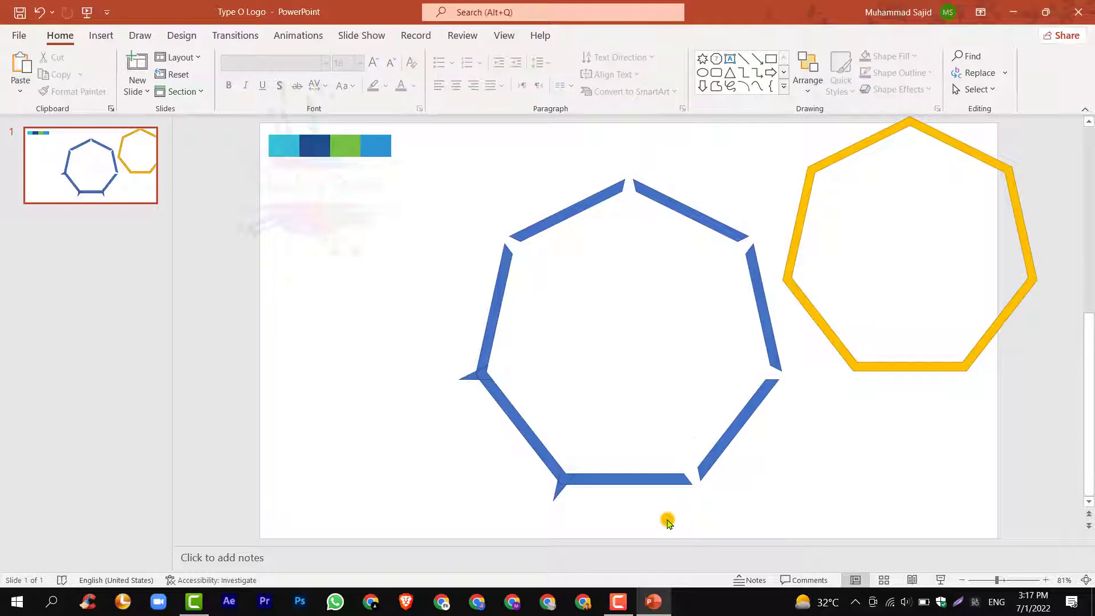
pyautogui.moveTo(596, 445); pyautogui.dragTo(537, 519)
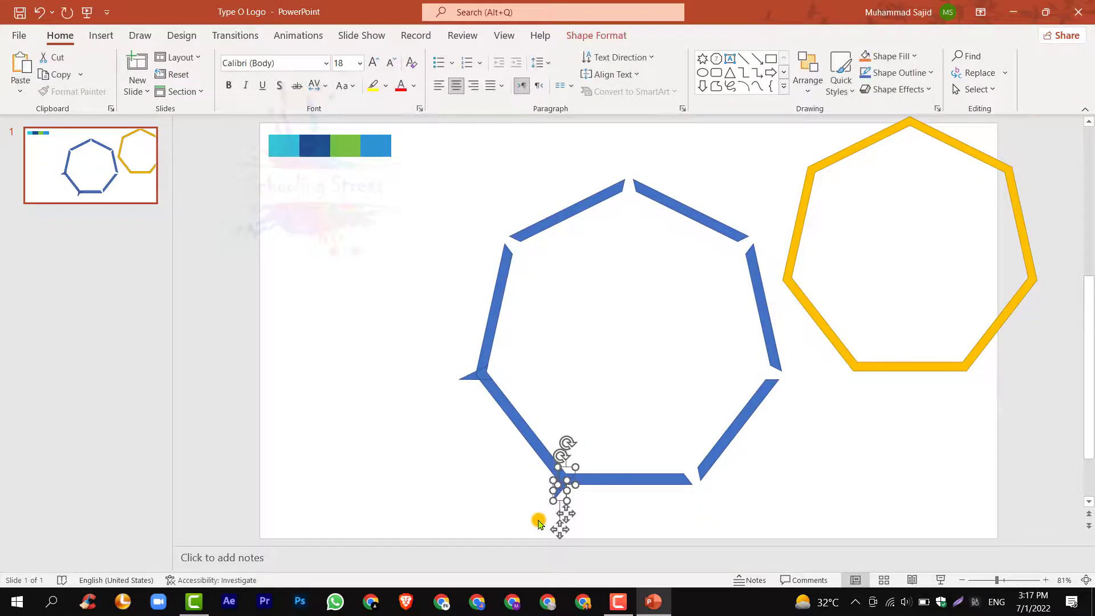
pyautogui.press('Delete')
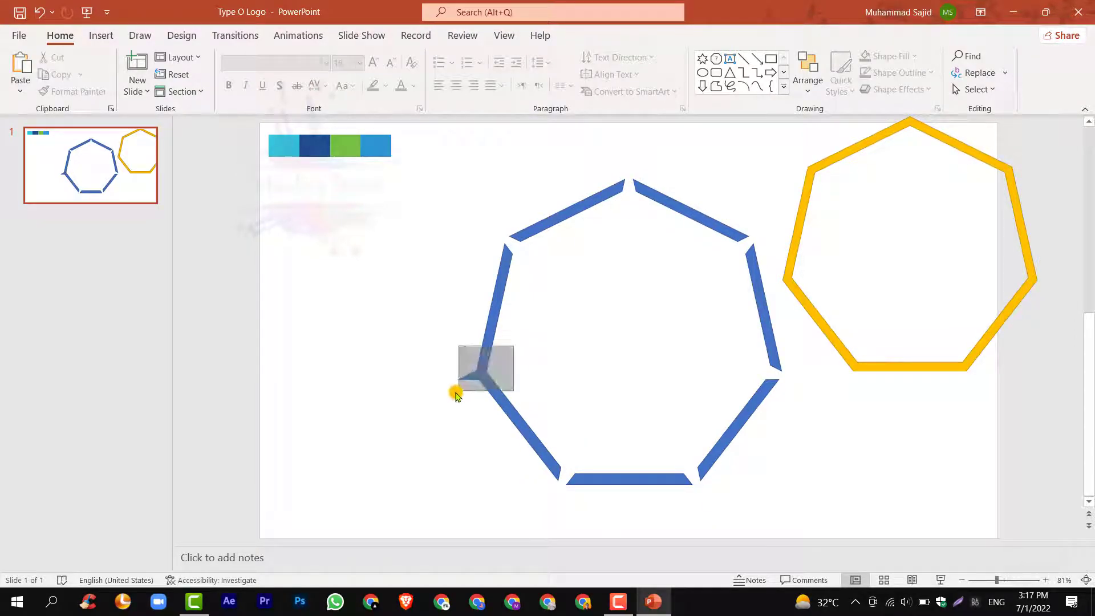
pyautogui.moveTo(513, 349); pyautogui.dragTo(446, 405)
pyautogui.press('Delete')
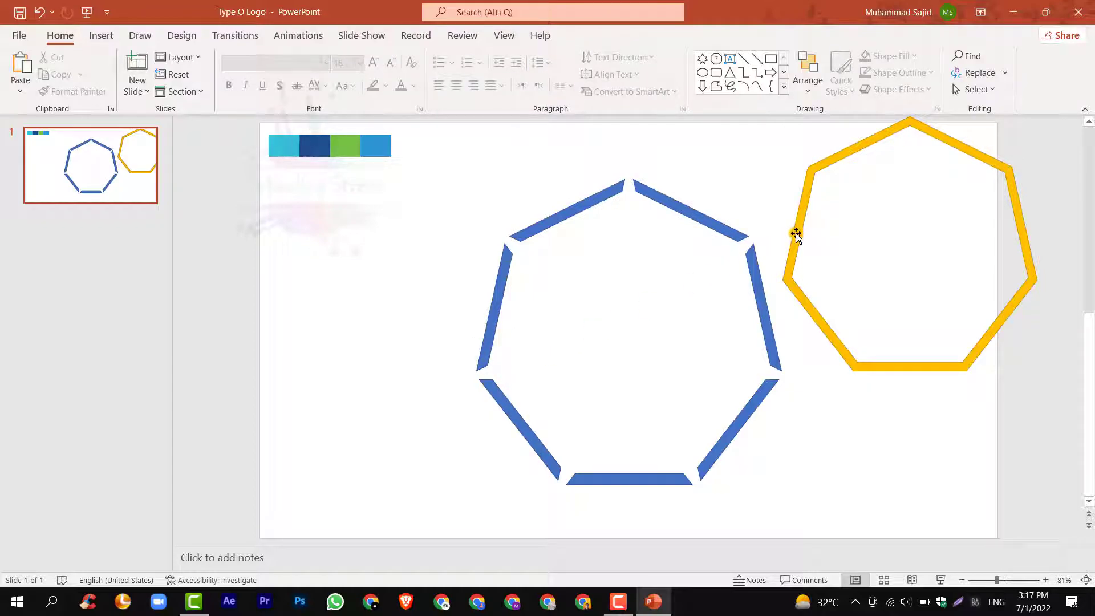
# Step: Centre the yellow heptagon inside the blue ring and set all heptagon shapes to No Outline
pyautogui.moveTo(796, 233); pyautogui.dragTo(512, 320)
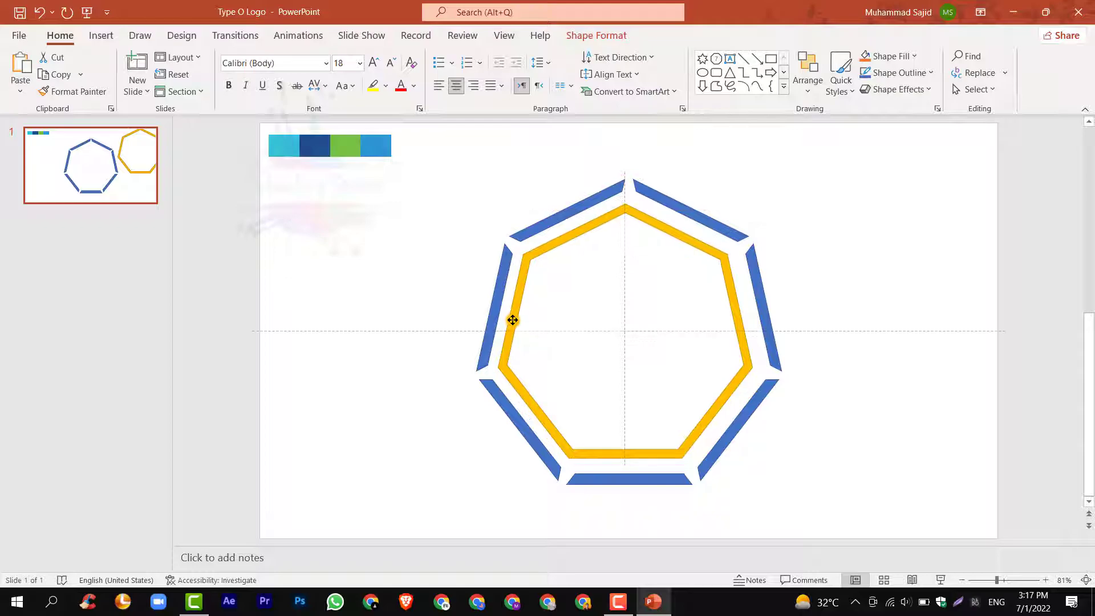
pyautogui.click(809, 265)
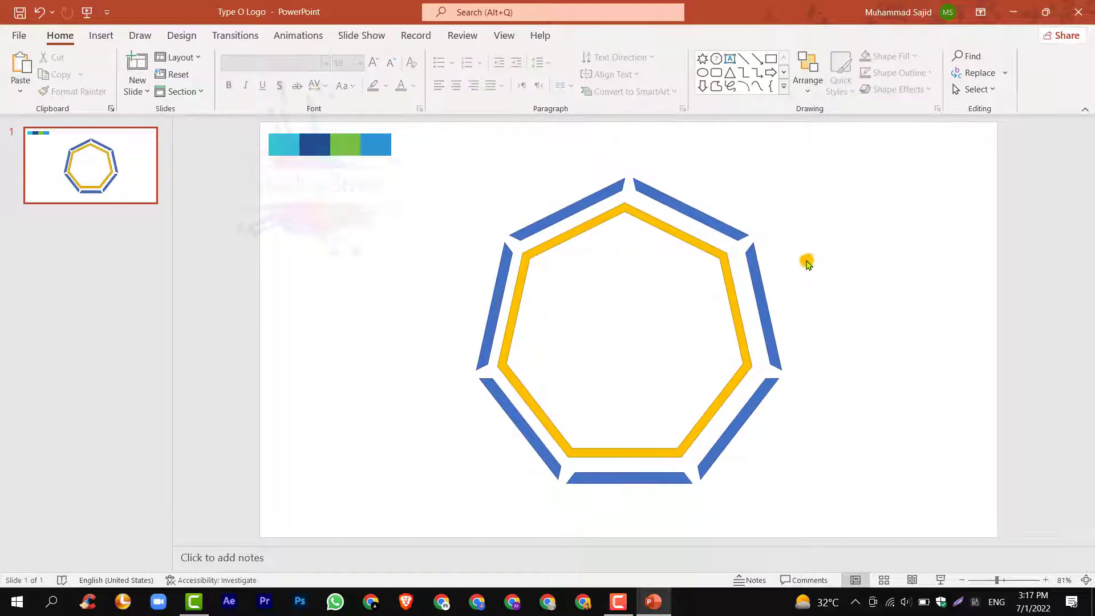
pyautogui.hotkey('ctrl', 'a')
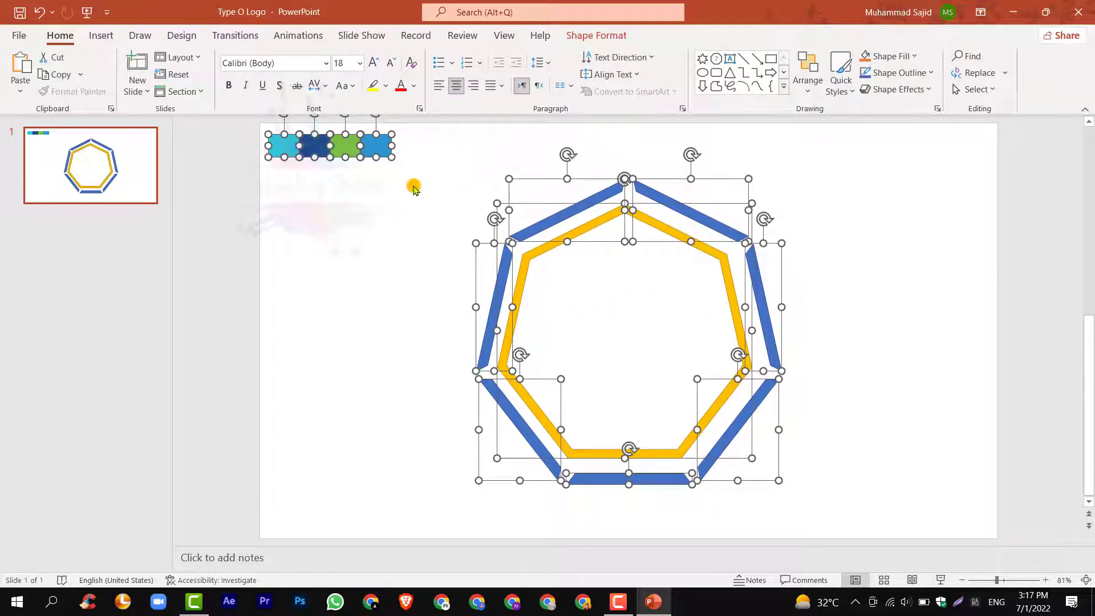
pyautogui.click(244, 139)
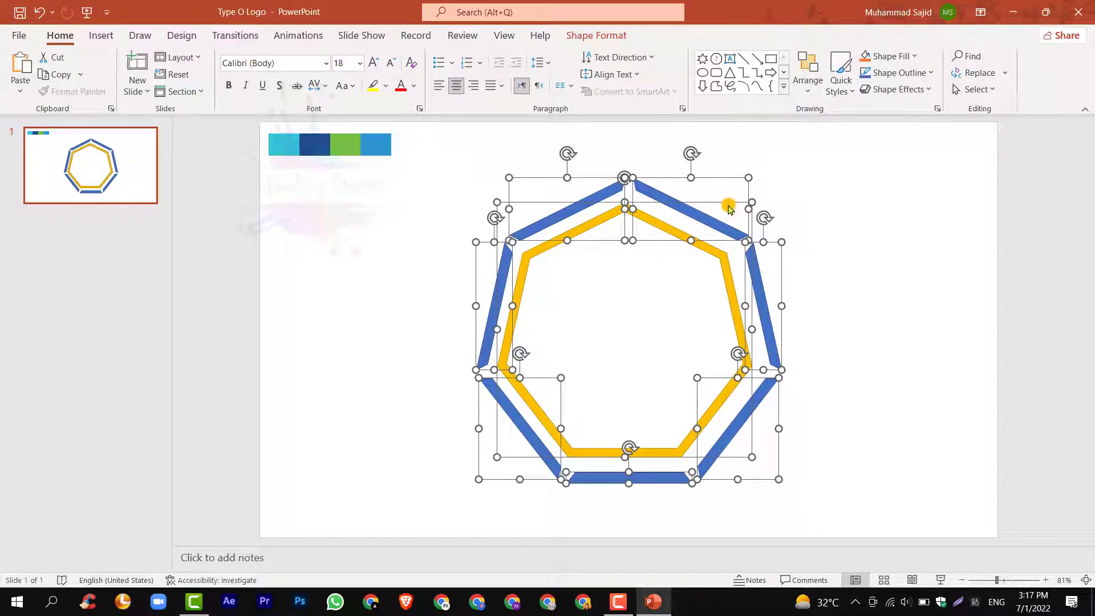
pyautogui.click(611, 39)
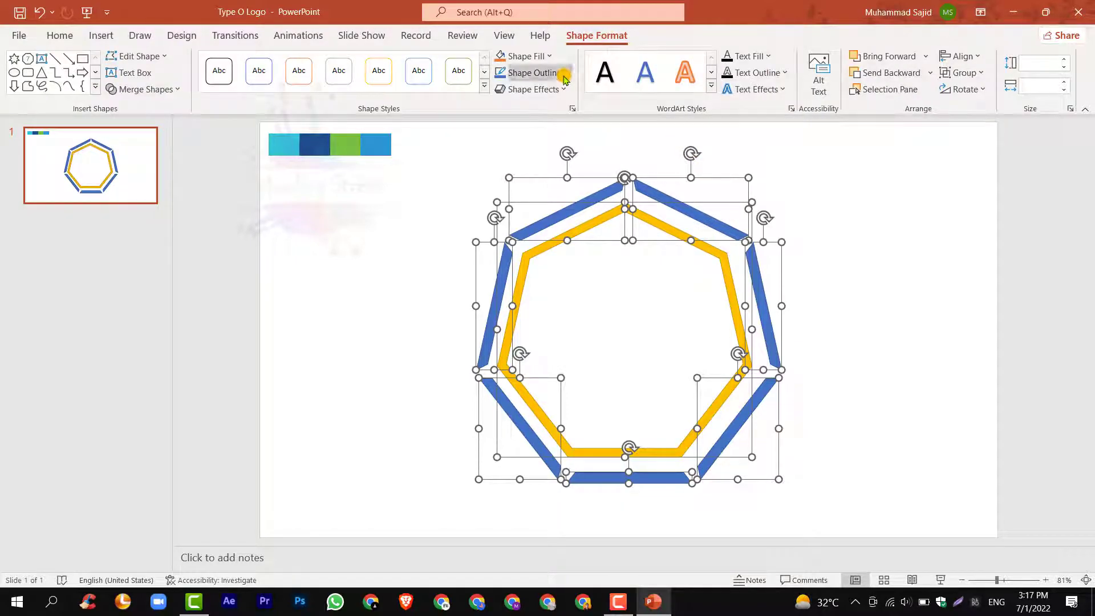
pyautogui.click(556, 72)
pyautogui.click(539, 230)
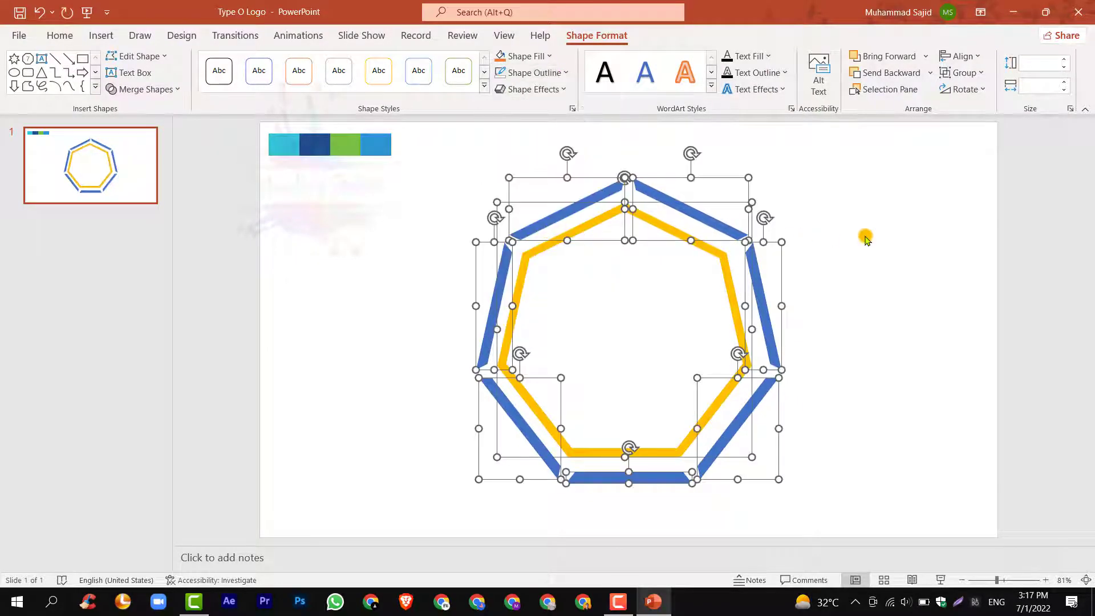
pyautogui.click(850, 235)
pyautogui.click(729, 234)
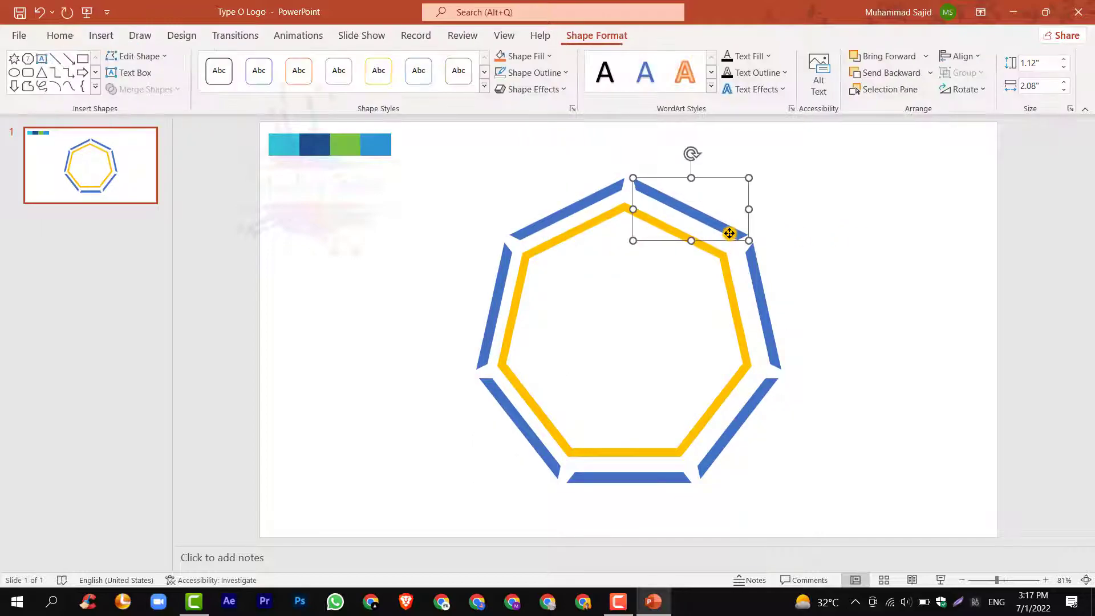
# Step: Fill the top-right ring segment with teal eyedropped from the swatch bar
pyautogui.rightClick(730, 234)
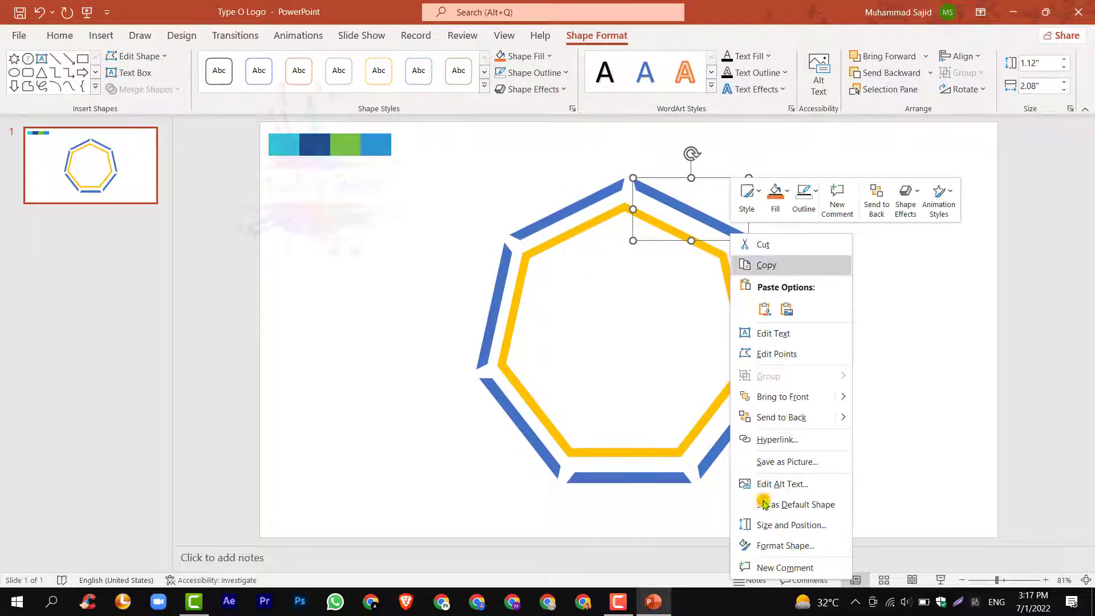
pyautogui.click(770, 547)
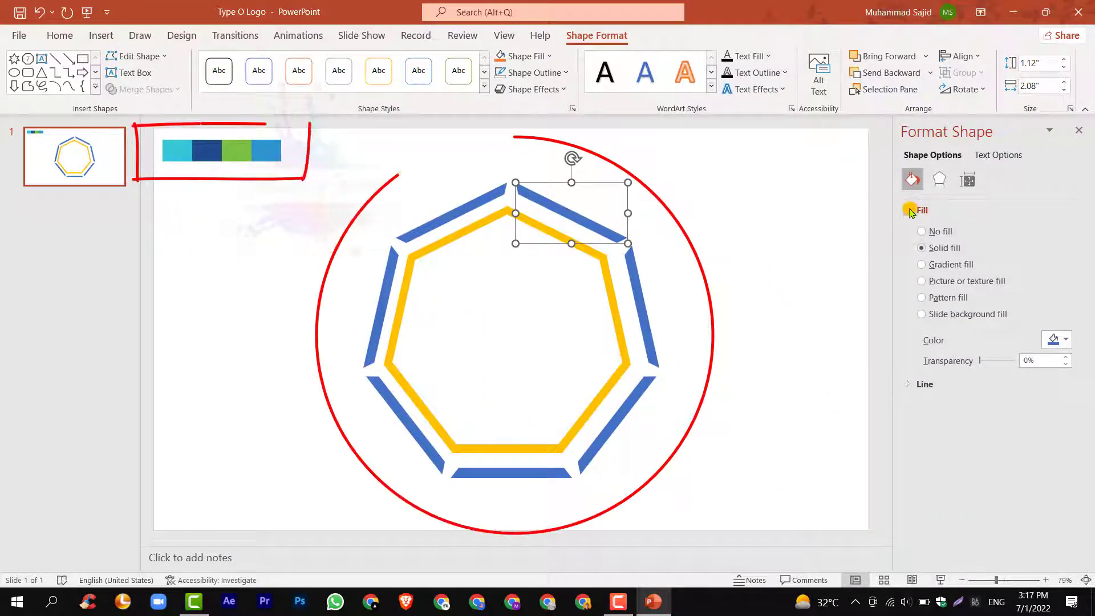
pyautogui.click(1052, 340)
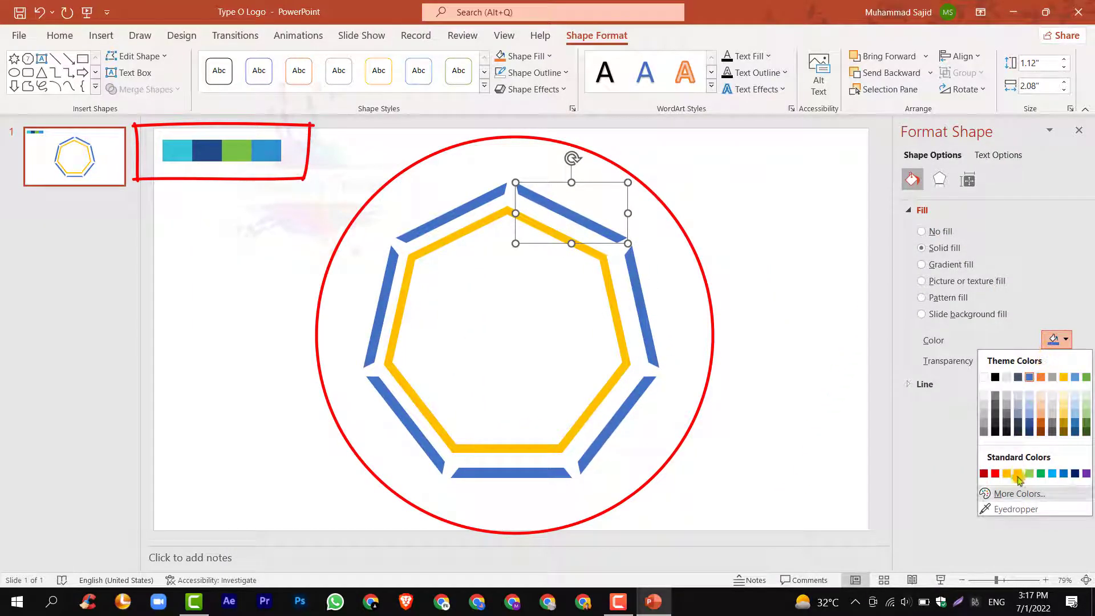
pyautogui.click(1003, 508)
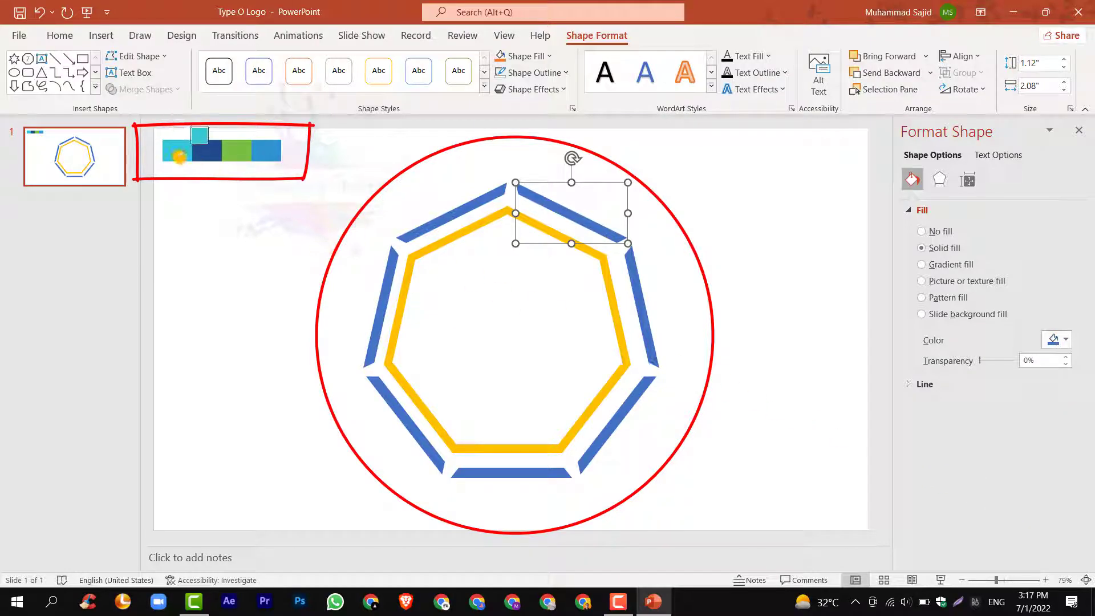
pyautogui.click(204, 154)
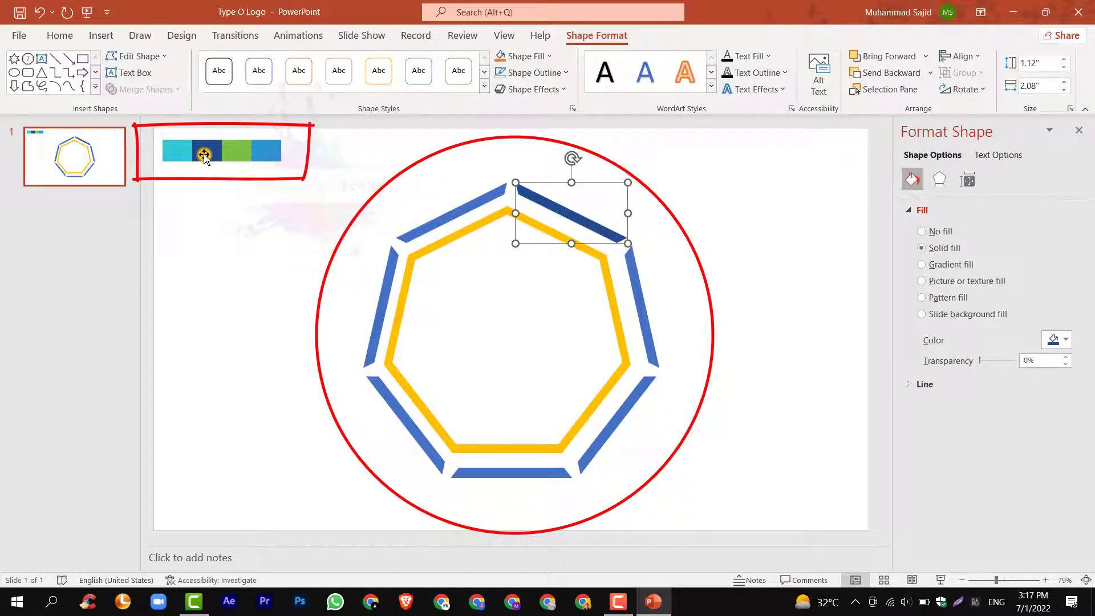
pyautogui.click(1053, 340)
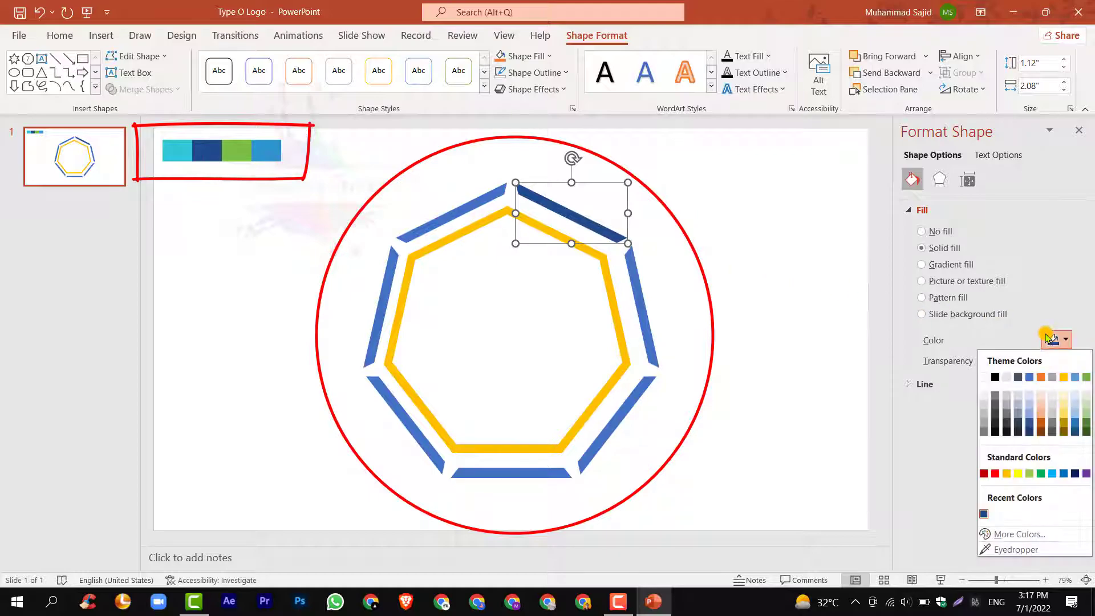
pyautogui.click(1010, 549)
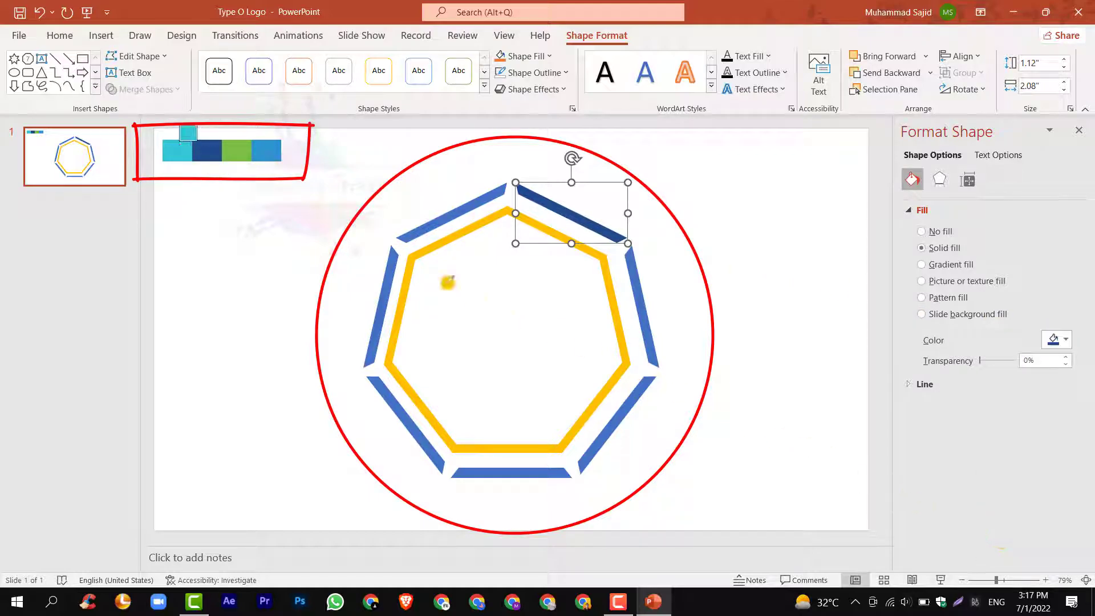
pyautogui.click(172, 152)
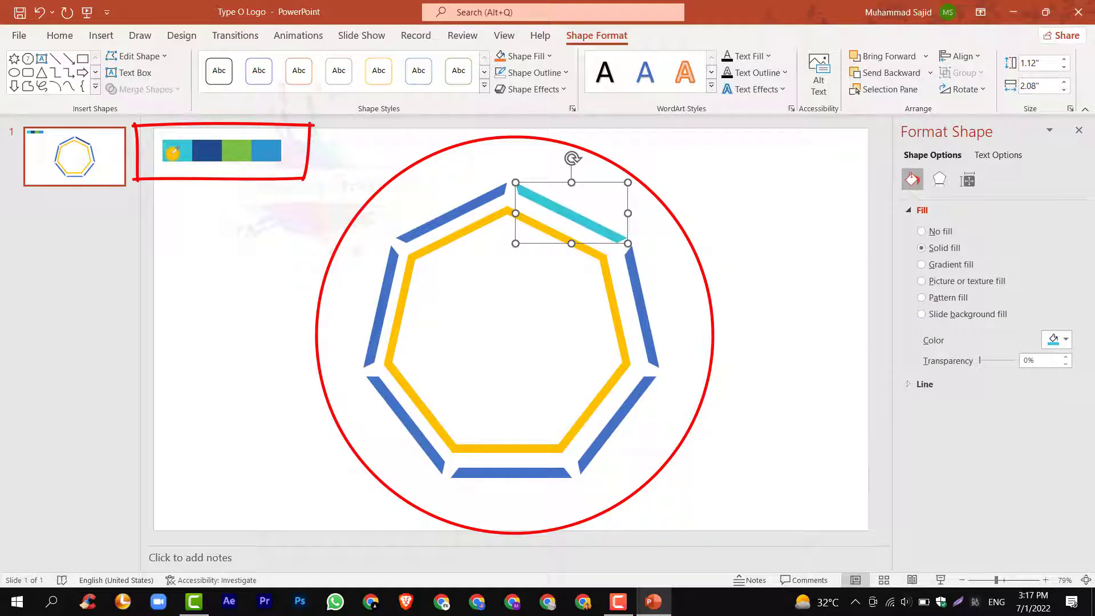
# Step: Make the top-left and bottom ring segments teal as well
pyautogui.click(422, 227)
pyautogui.click(1052, 336)
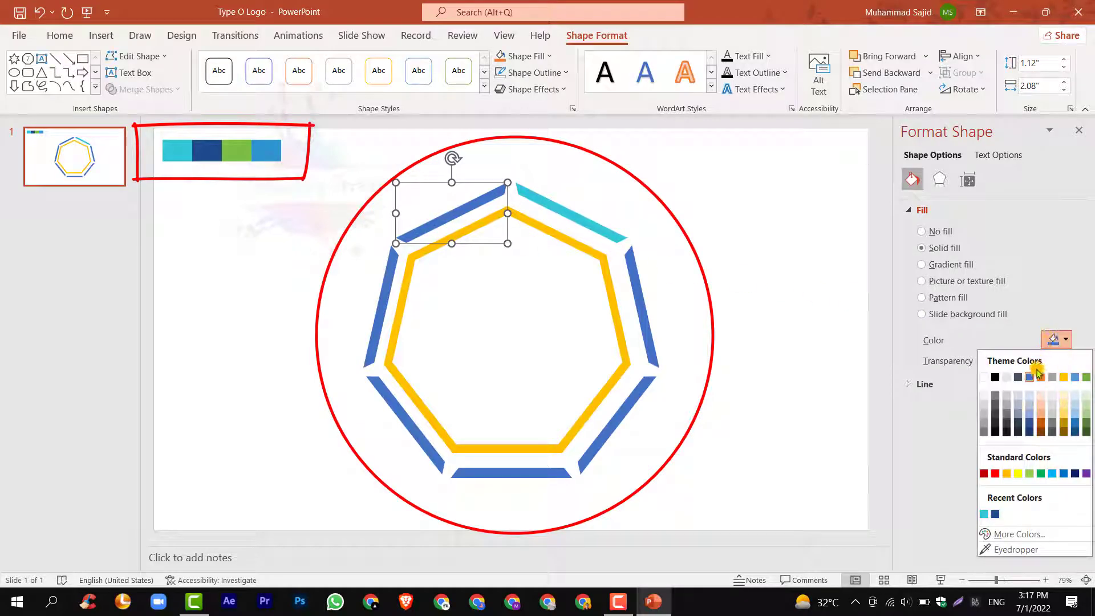
pyautogui.click(985, 512)
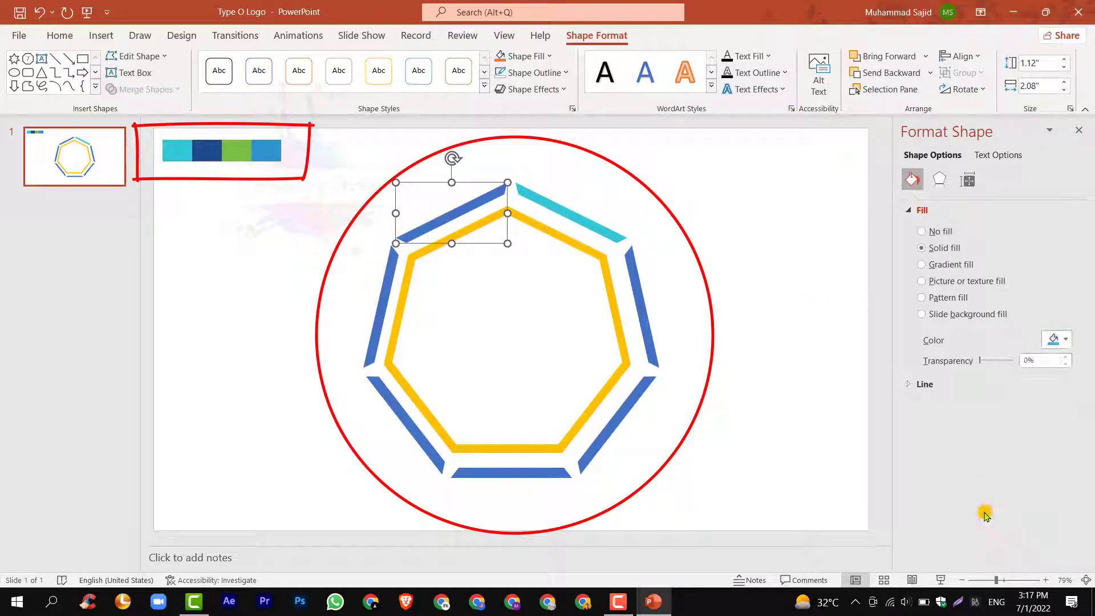
pyautogui.click(522, 471)
pyautogui.click(1053, 341)
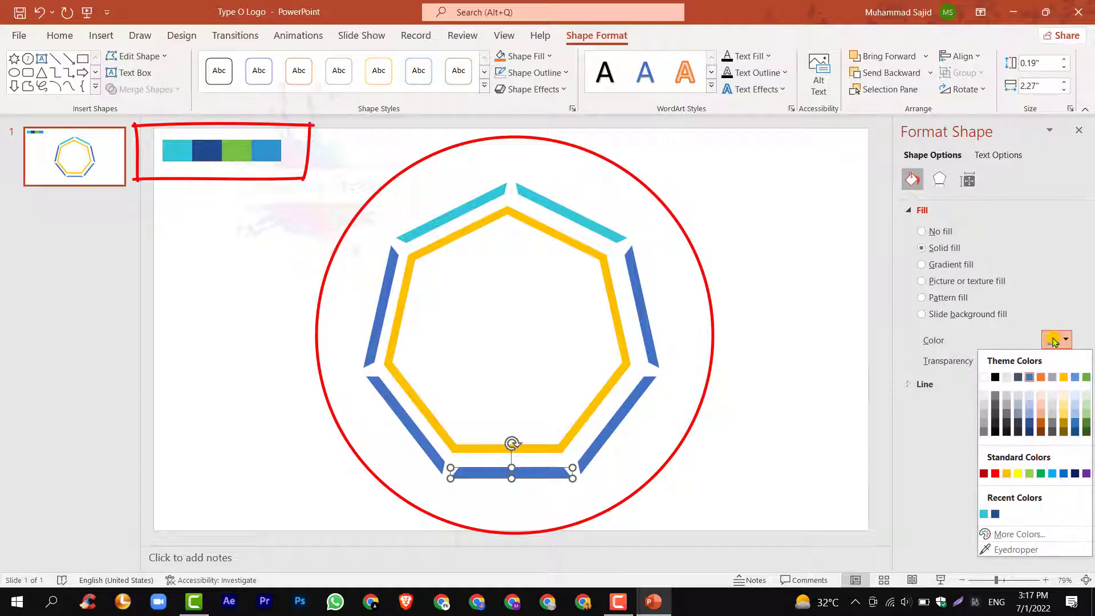
pyautogui.click(986, 513)
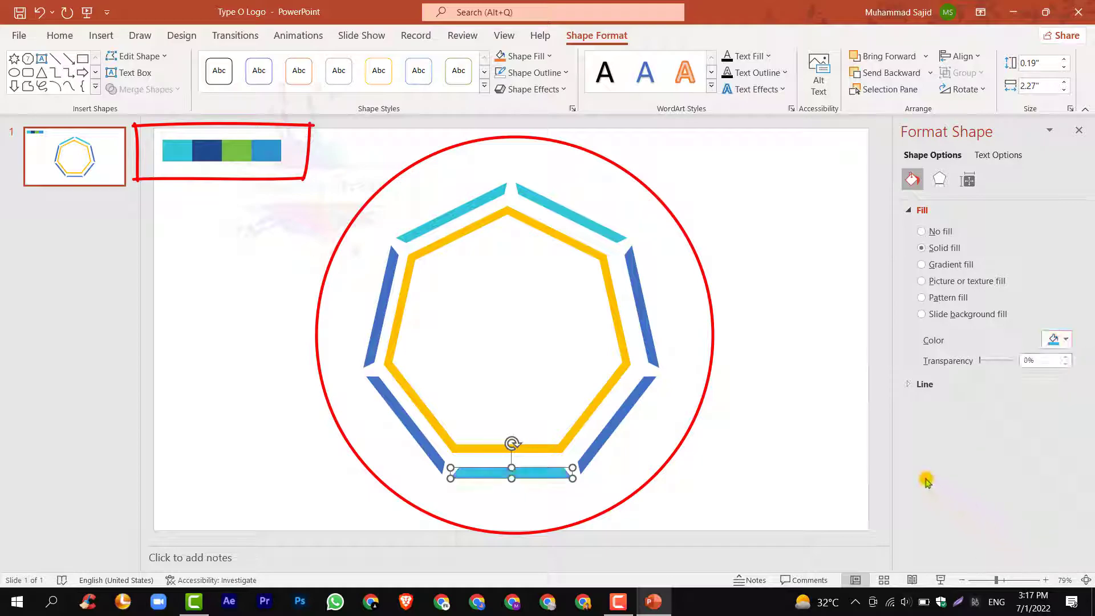
# Step: Colour the right and left ring segments dark navy from the swatch bar
pyautogui.click(645, 321)
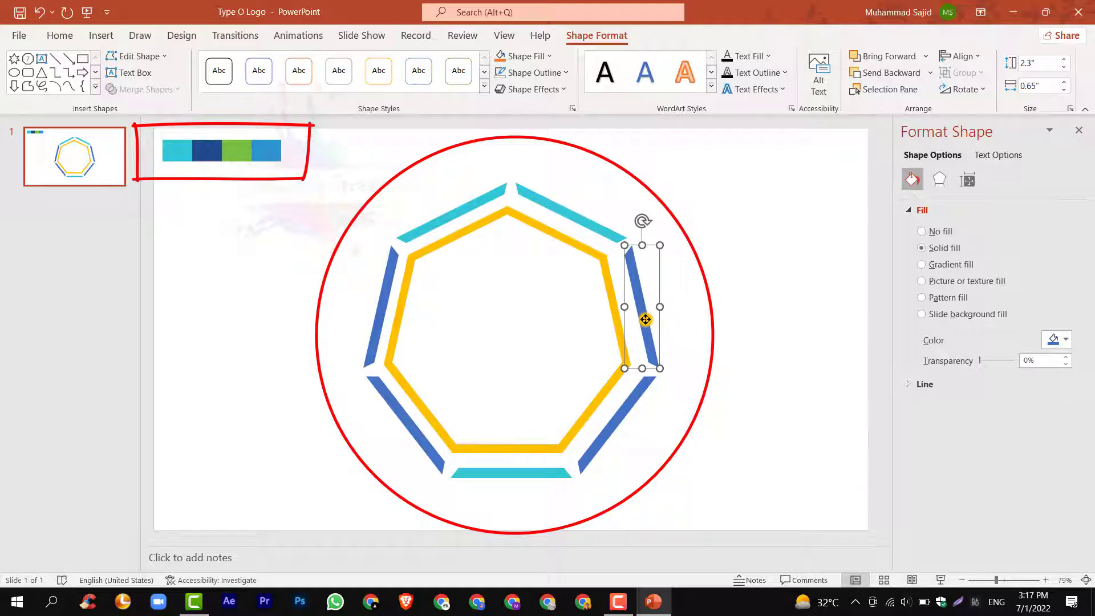
pyautogui.click(1048, 340)
pyautogui.click(1014, 548)
pyautogui.click(215, 151)
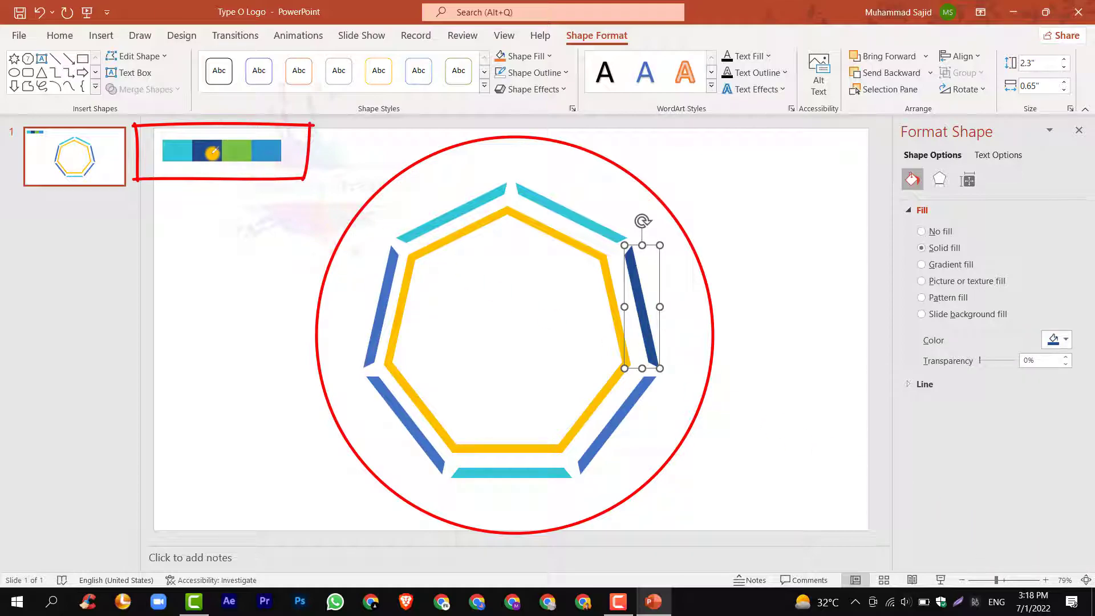
pyautogui.click(380, 306)
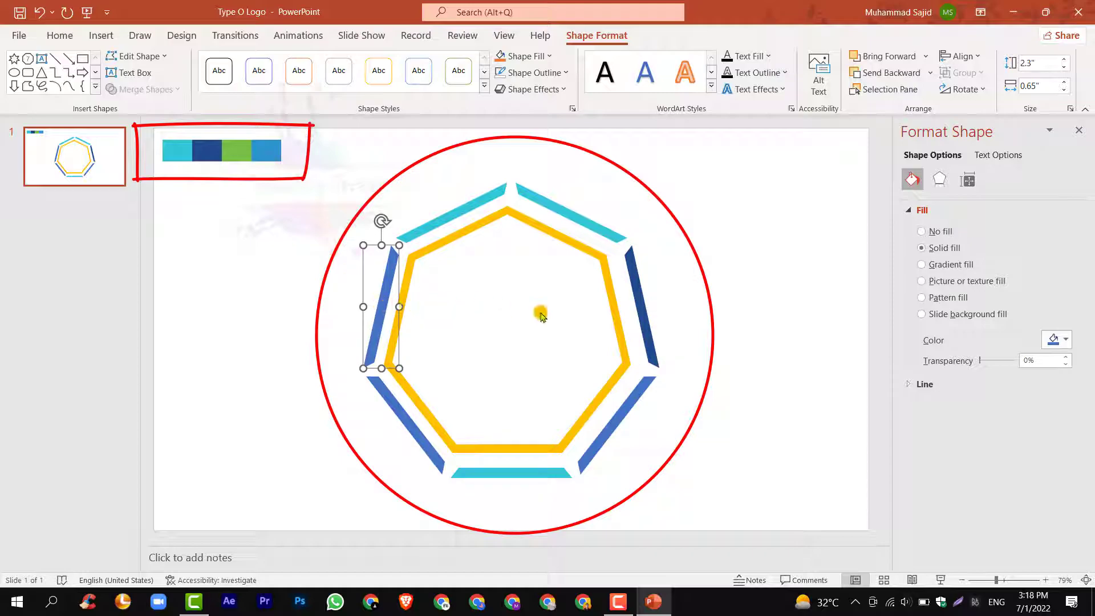
pyautogui.click(1068, 340)
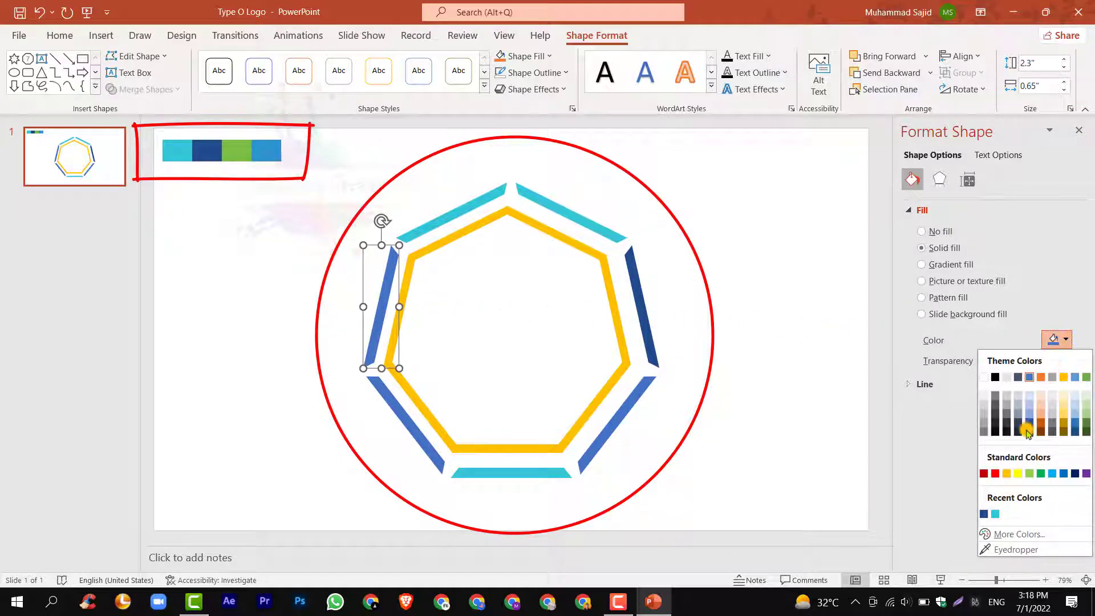
pyautogui.click(984, 513)
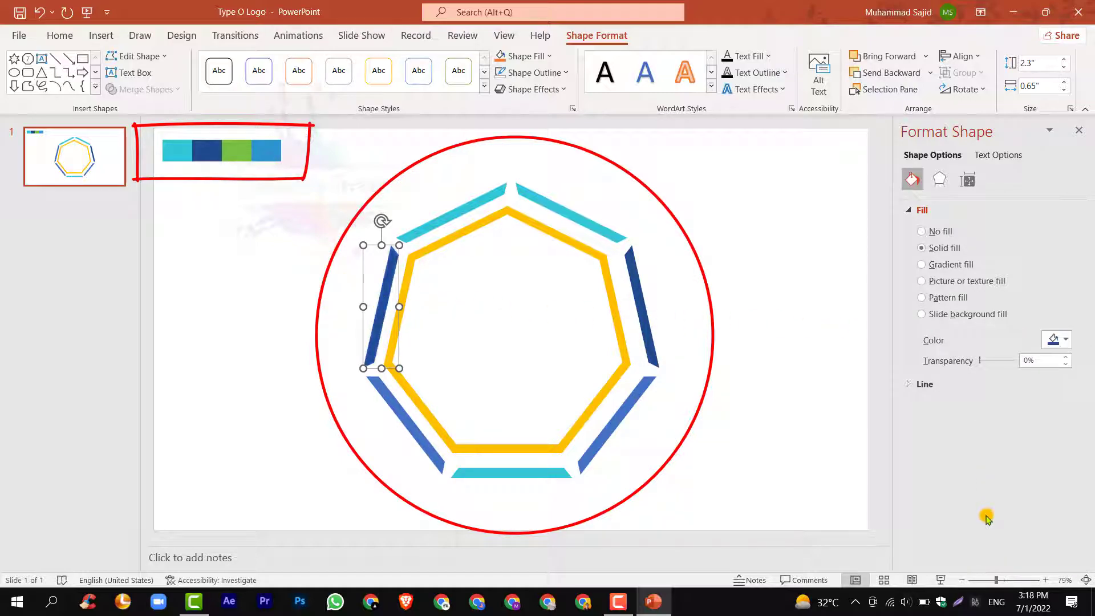
# Step: Colour the lower-right and lower-left ring segments the swatch bar's green
pyautogui.click(606, 437)
pyautogui.click(1052, 343)
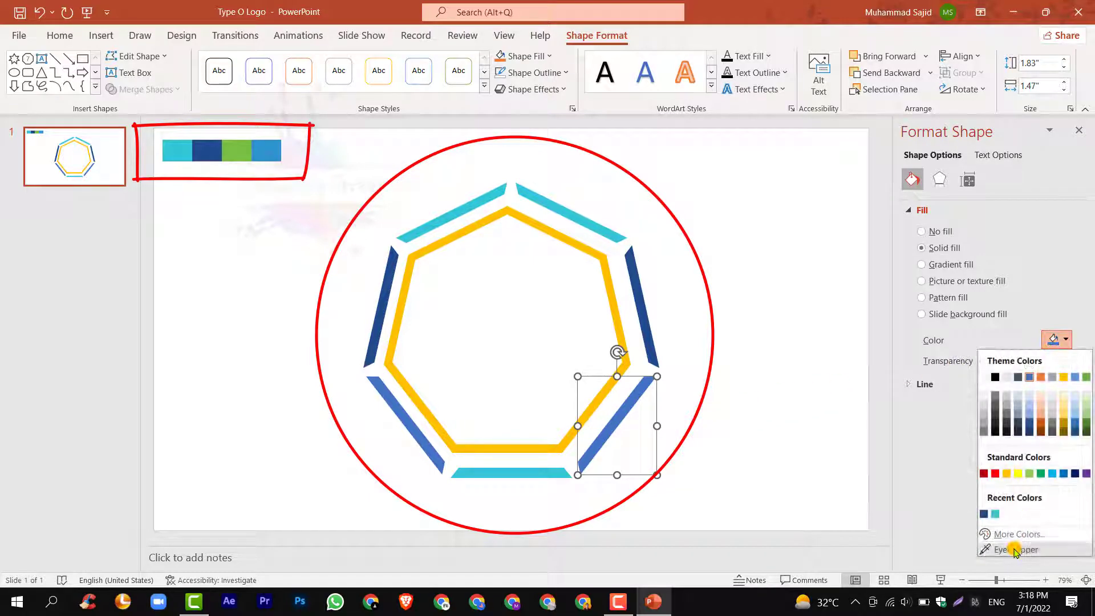
pyautogui.click(1015, 549)
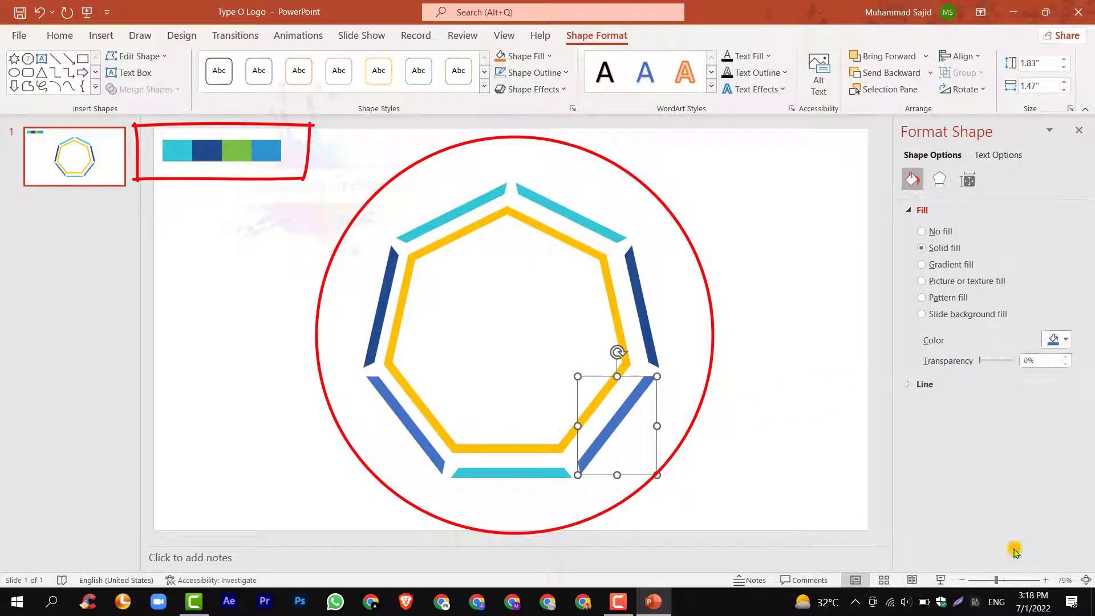
pyautogui.click(234, 151)
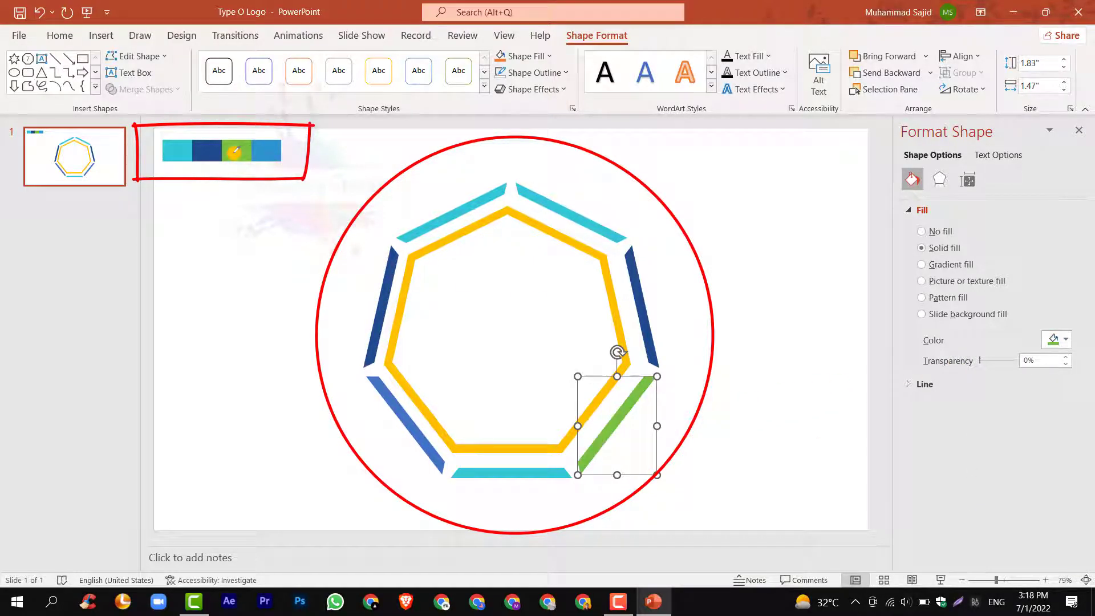
pyautogui.click(385, 394)
pyautogui.click(1055, 340)
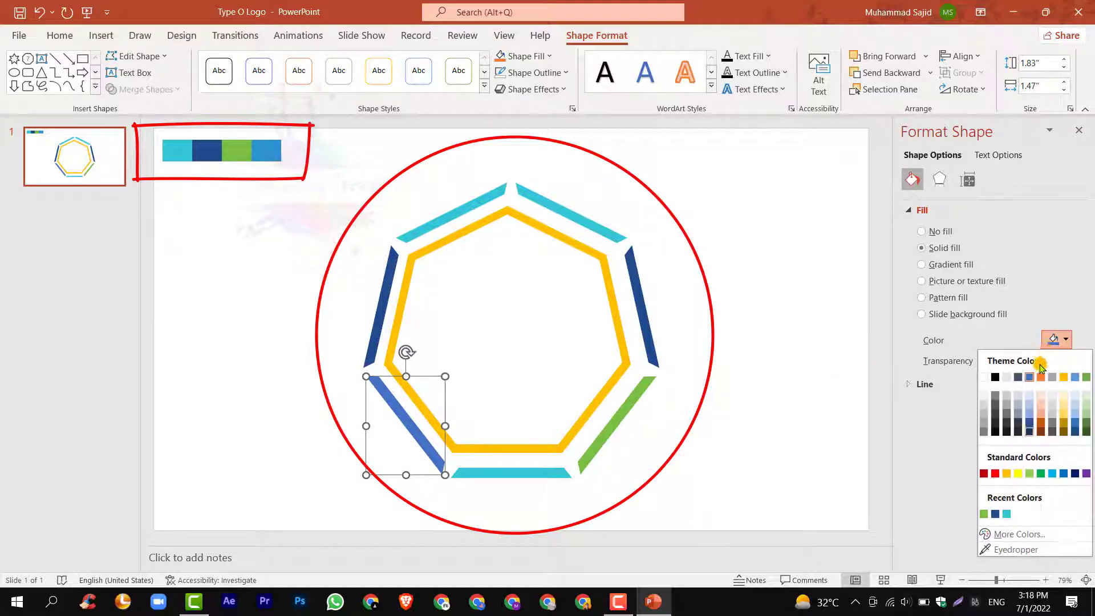
pyautogui.click(983, 514)
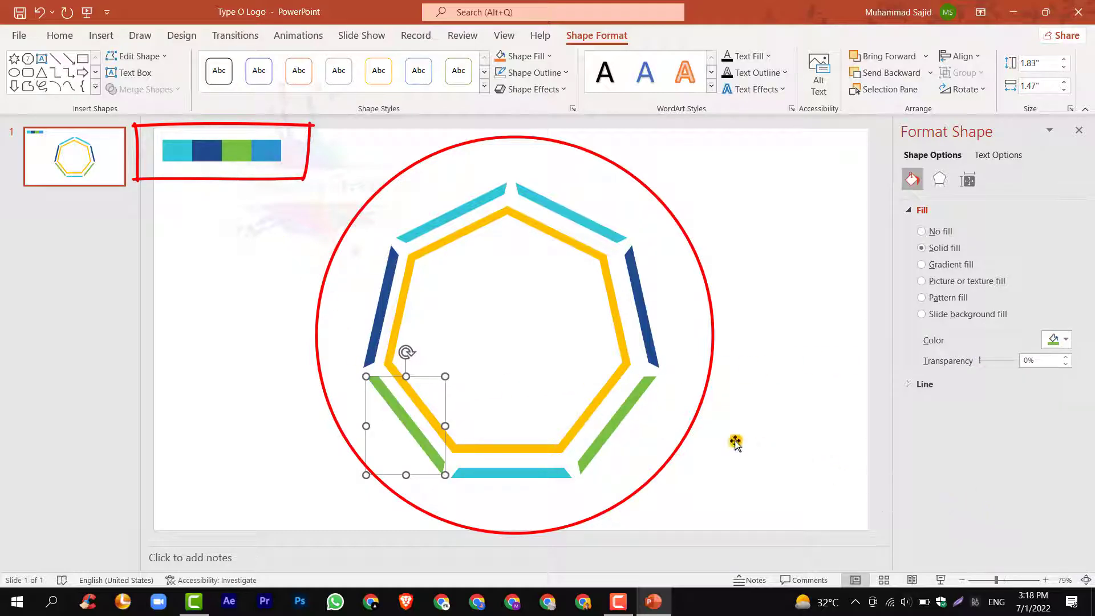
# Step: Recolour the yellow inner heptagon light blue sampled from the swatch bar
pyautogui.click(604, 402)
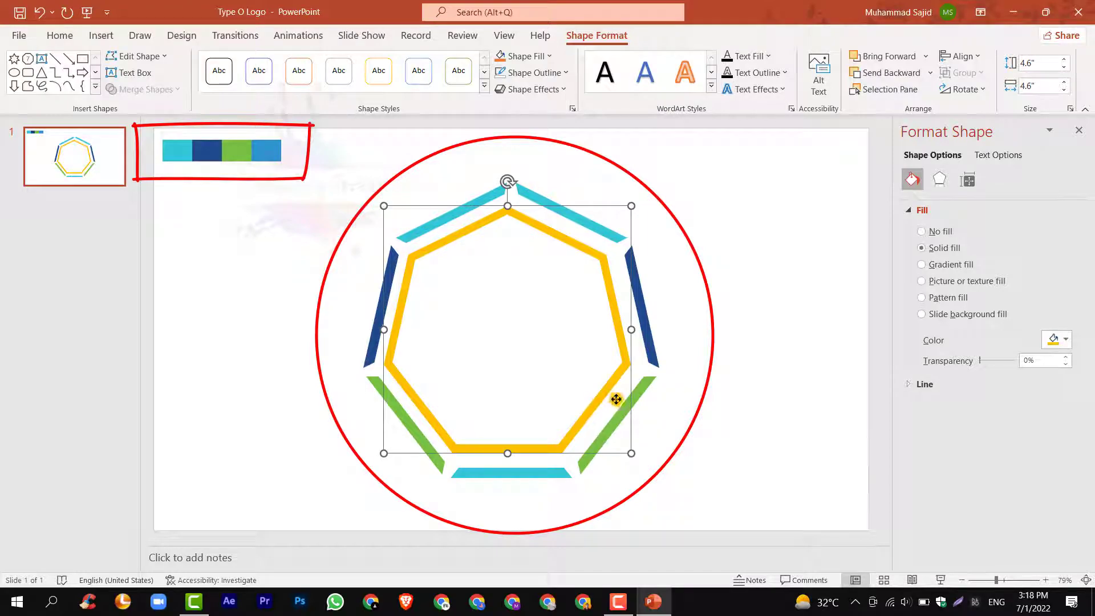
pyautogui.click(1055, 340)
pyautogui.click(1014, 547)
pyautogui.click(268, 150)
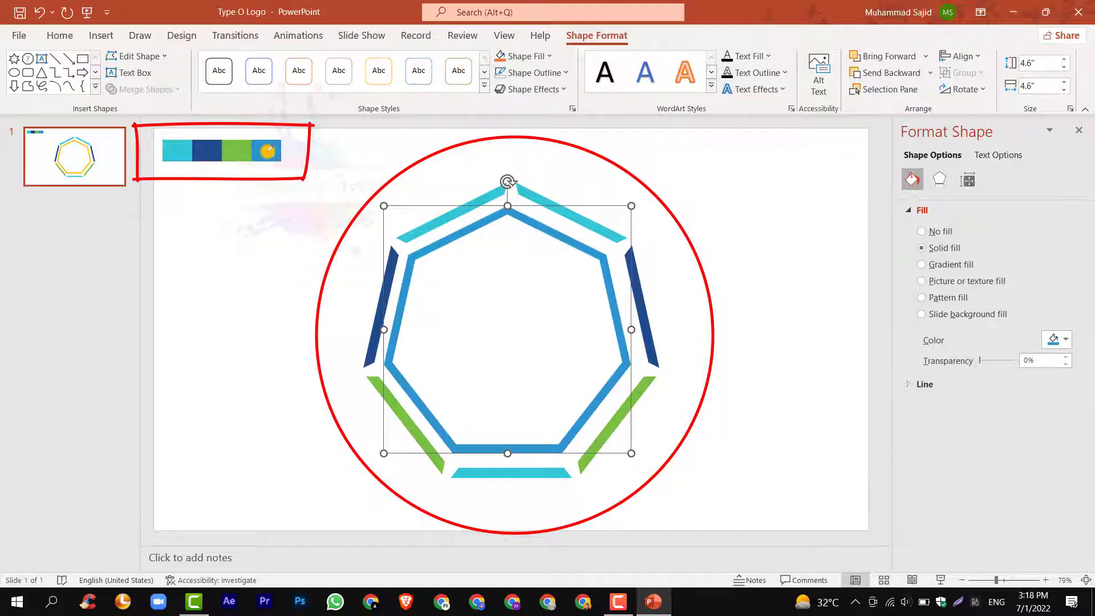
pyautogui.click(682, 234)
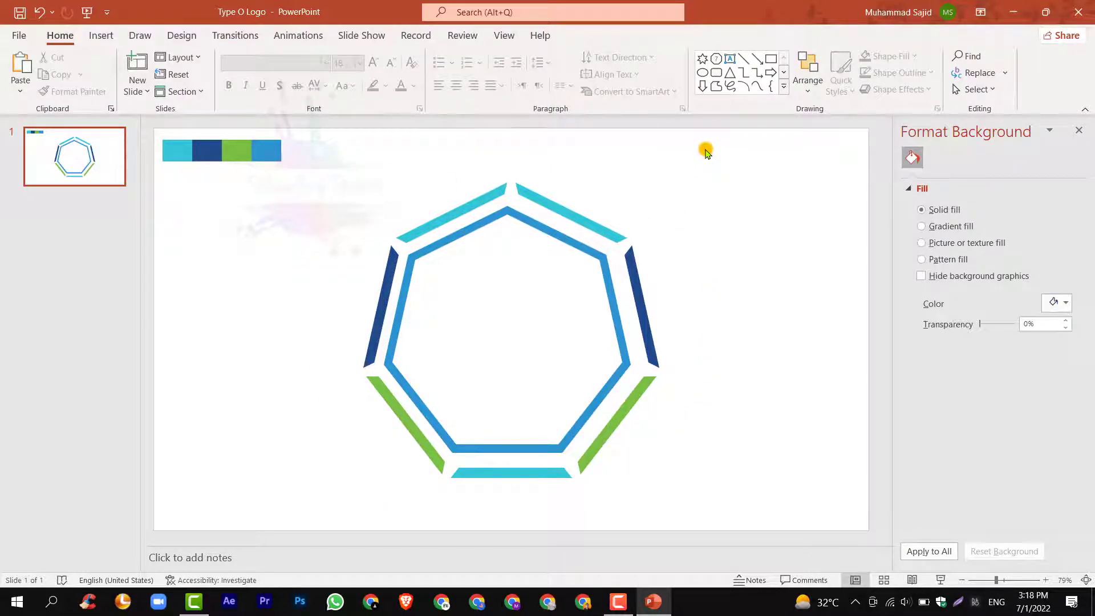
# Step: Delete the swatch bar, group all heptagon segments, then shrink and centre the group
pyautogui.click(179, 156)
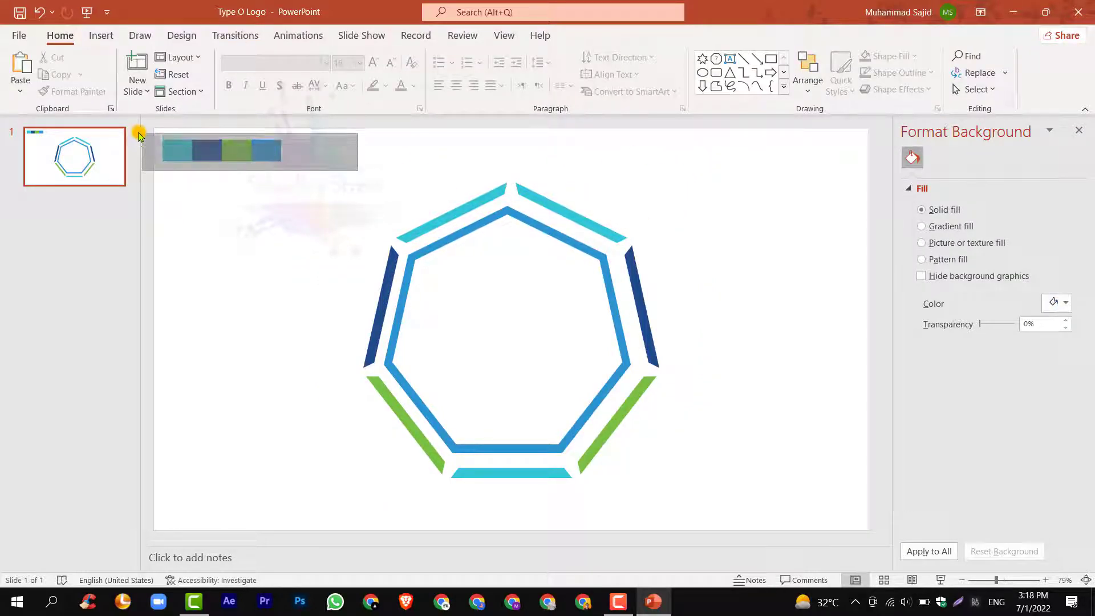
pyautogui.press('Delete')
pyautogui.moveTo(320, 163); pyautogui.dragTo(744, 513)
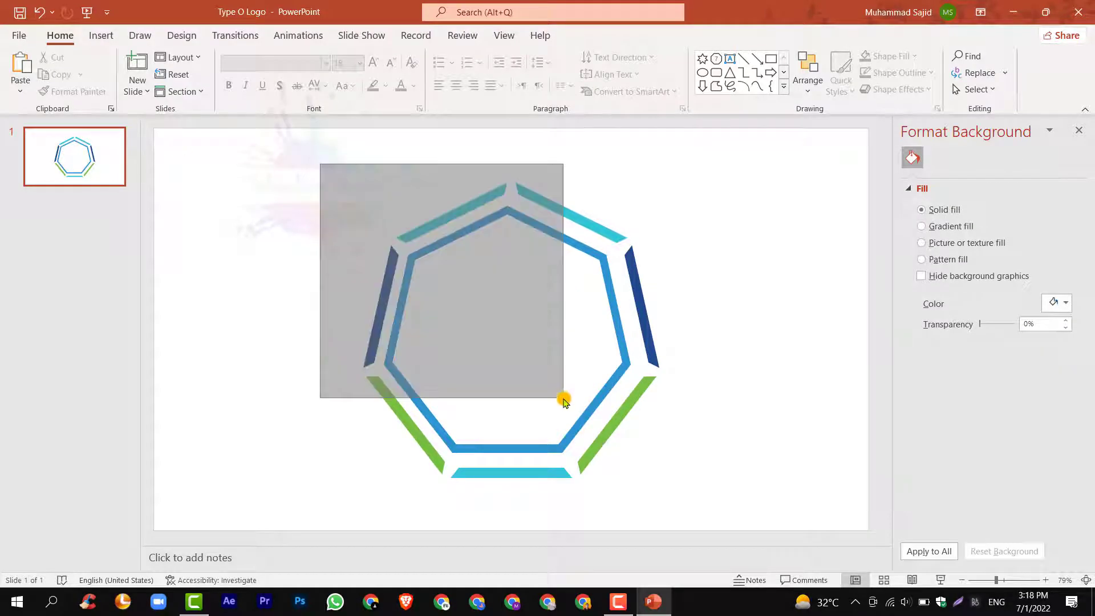
pyautogui.rightClick(615, 318)
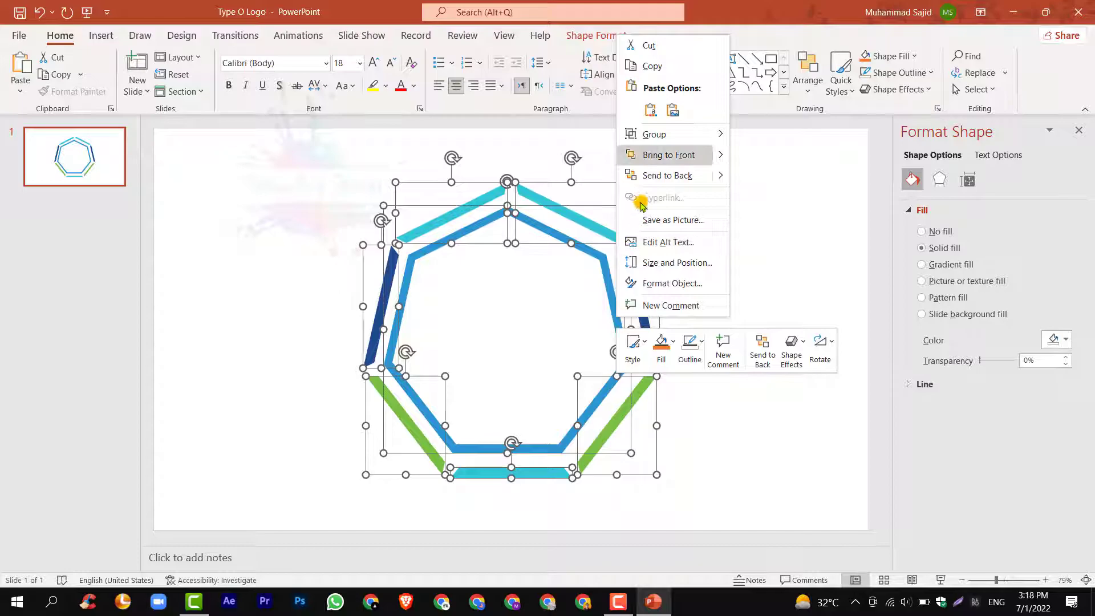
pyautogui.moveTo(655, 134)
pyautogui.click(761, 133)
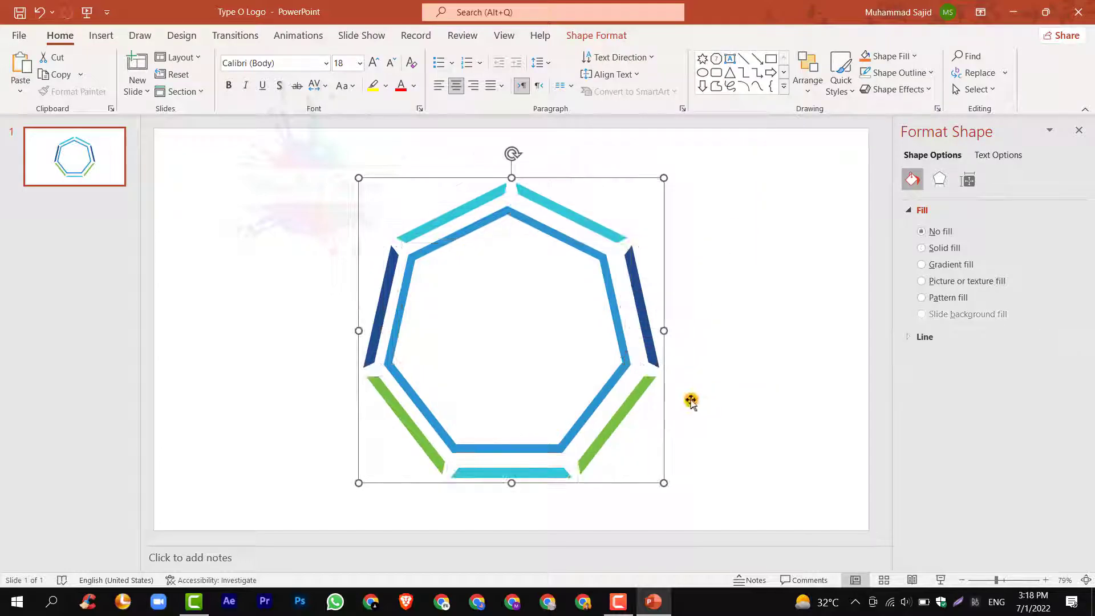
pyautogui.moveTo(663, 484); pyautogui.dragTo(617, 435)
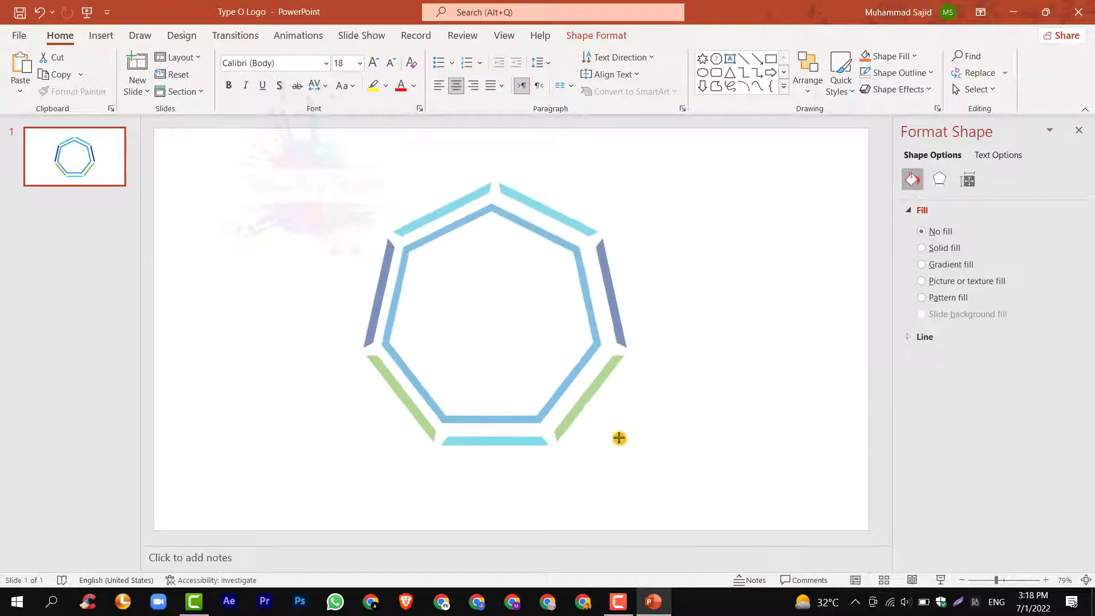
pyautogui.moveTo(581, 324); pyautogui.dragTo(607, 317)
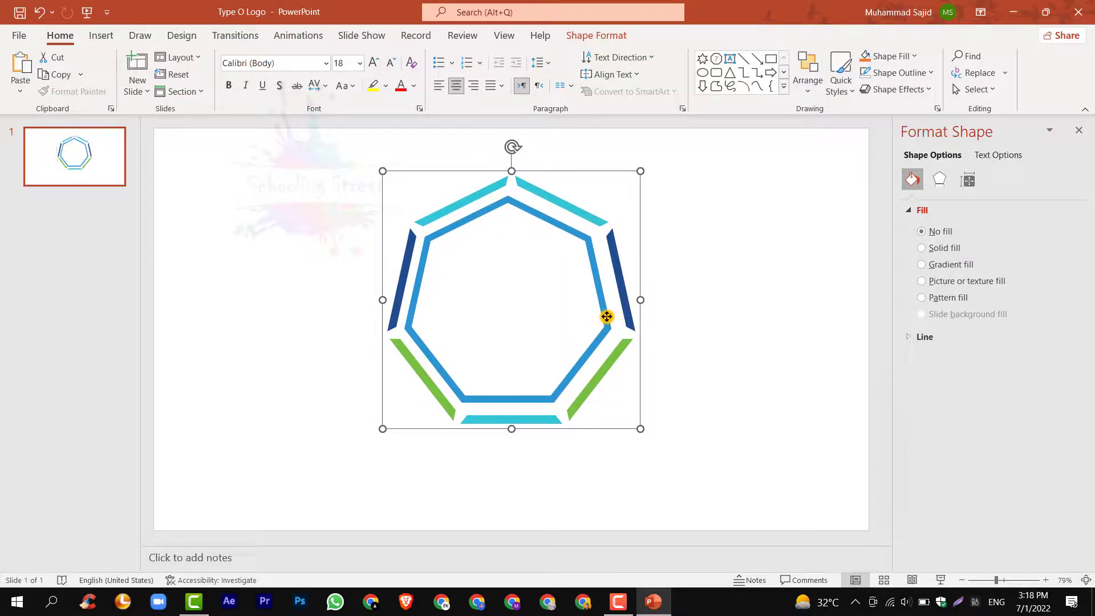
# Step: Add a text box below the heptagon containing 'O Logo'
pyautogui.click(679, 342)
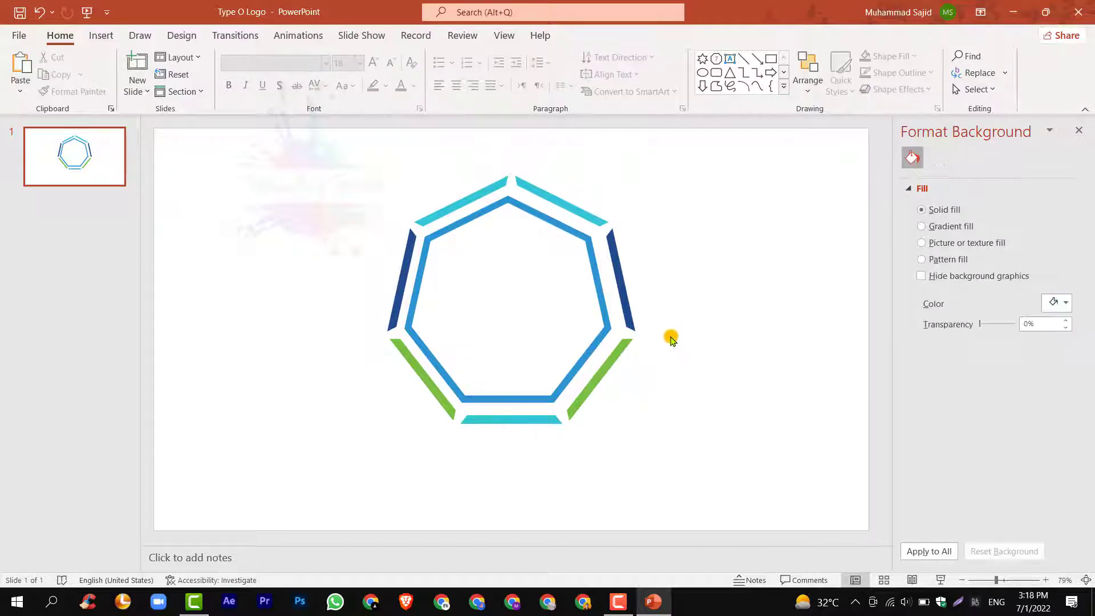
pyautogui.click(105, 38)
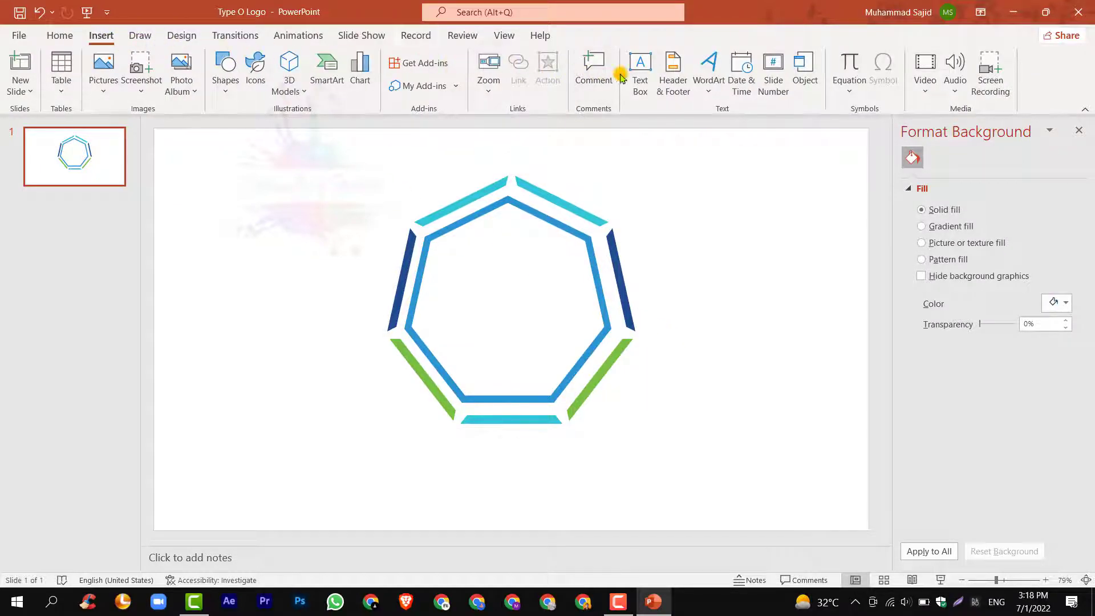
pyautogui.click(640, 72)
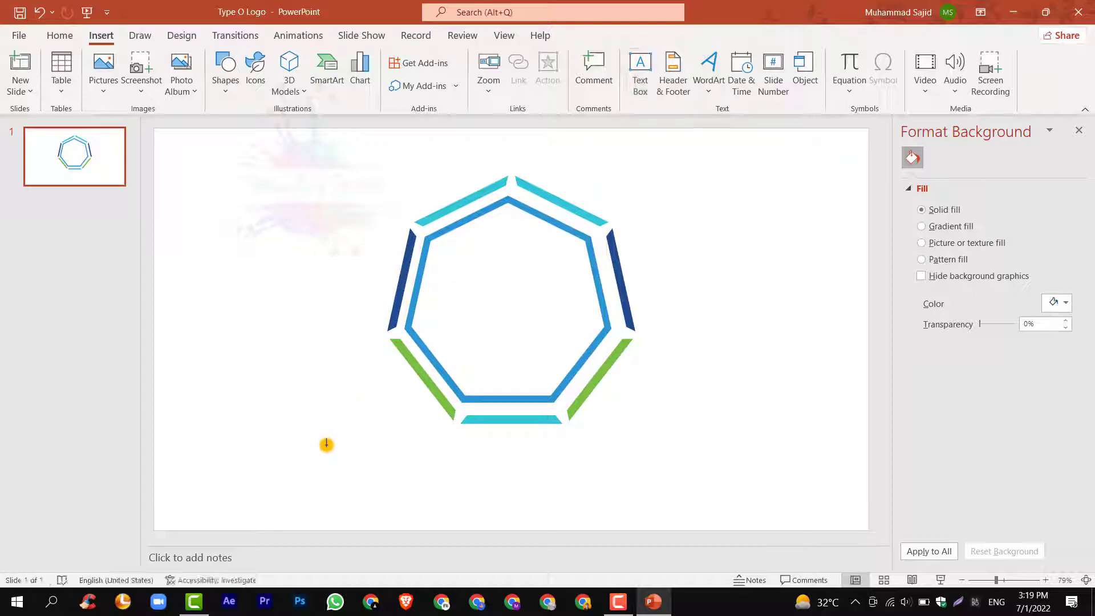
pyautogui.moveTo(326, 445); pyautogui.dragTo(738, 499)
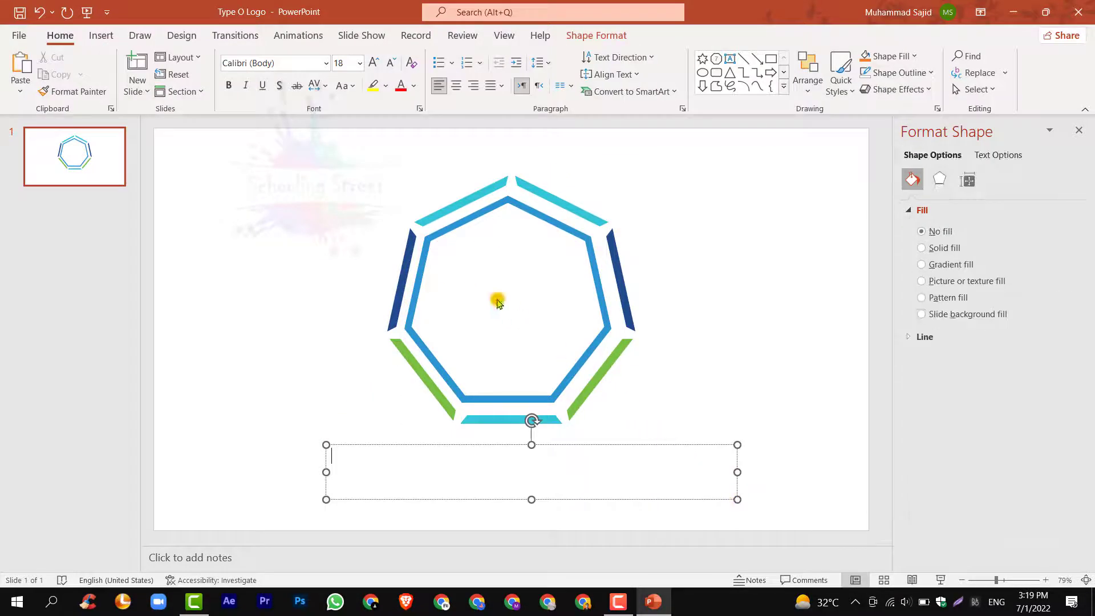
pyautogui.write('O')
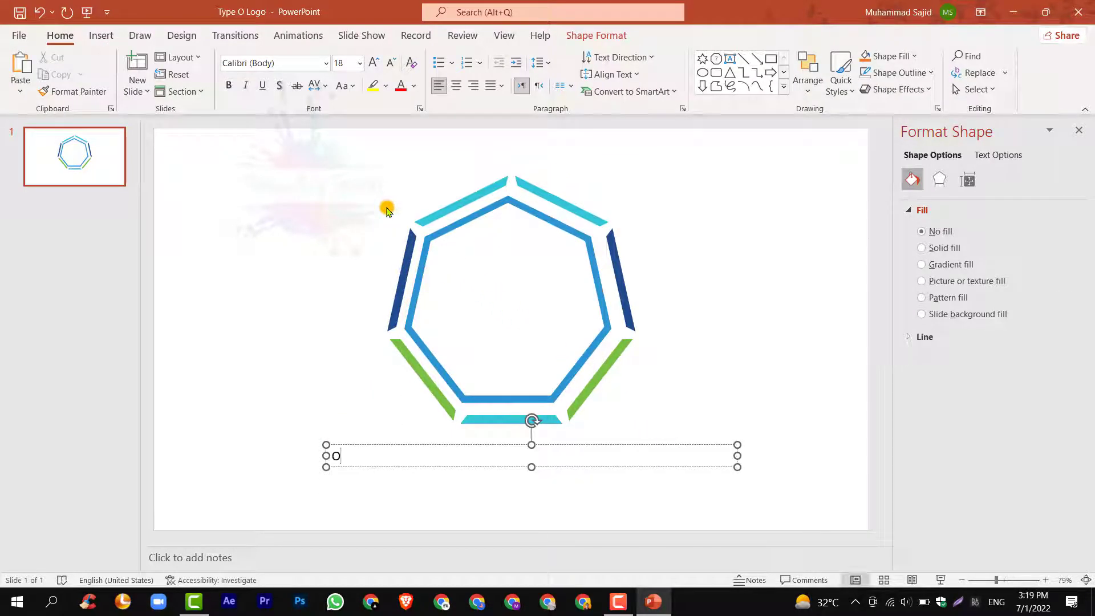
pyautogui.write(' Logo')
# Step: Make the 'O Logo' text bold, centred and 54 pt
pyautogui.click(410, 445)
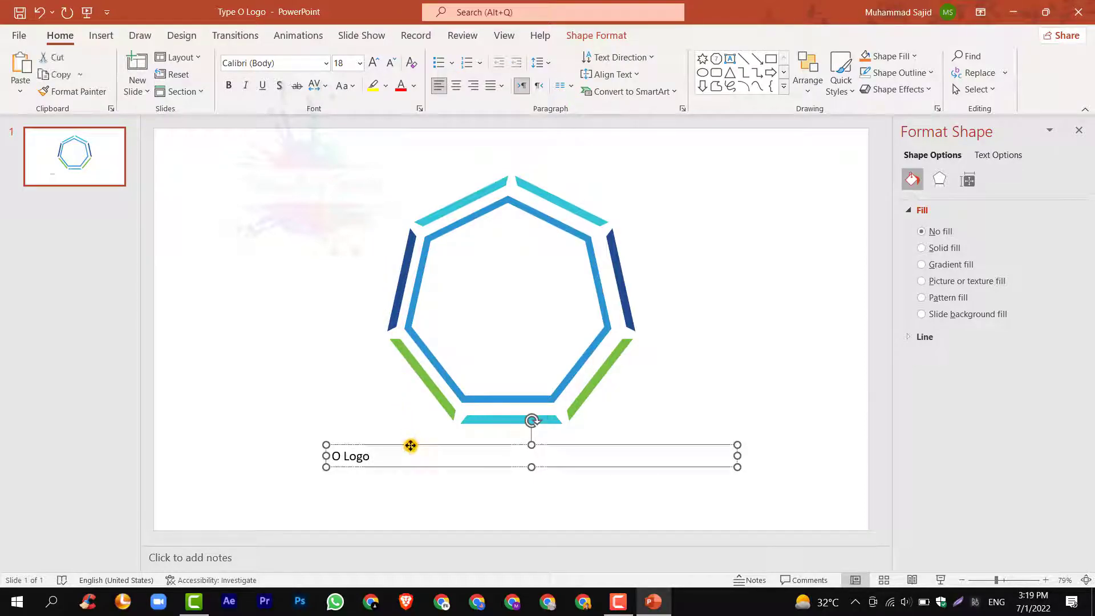
pyautogui.click(228, 85)
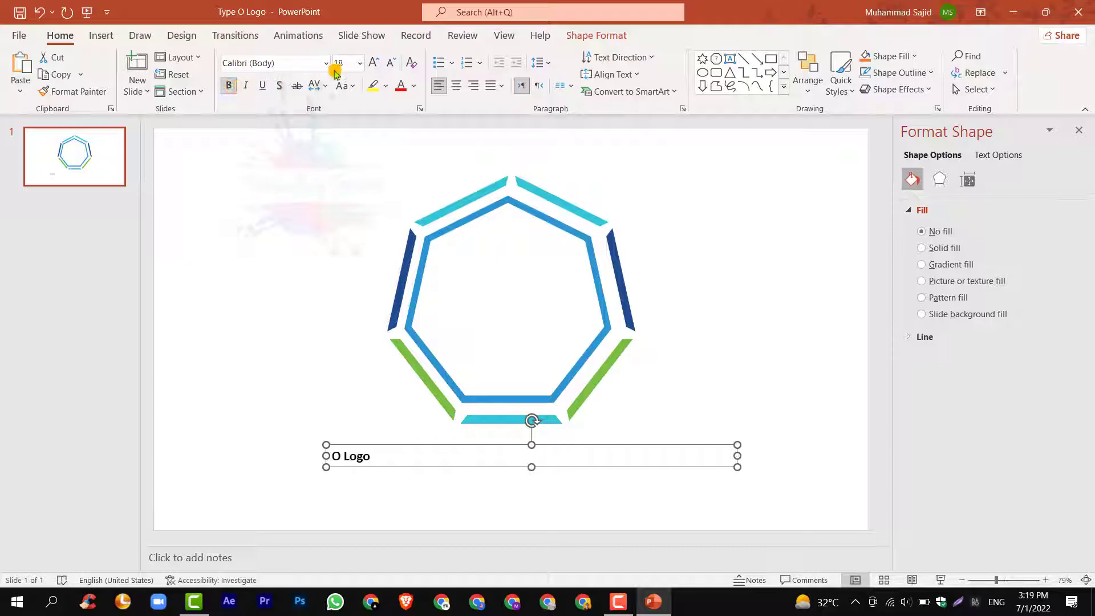
pyautogui.click(370, 64)
pyautogui.click(370, 64)
pyautogui.click(454, 86)
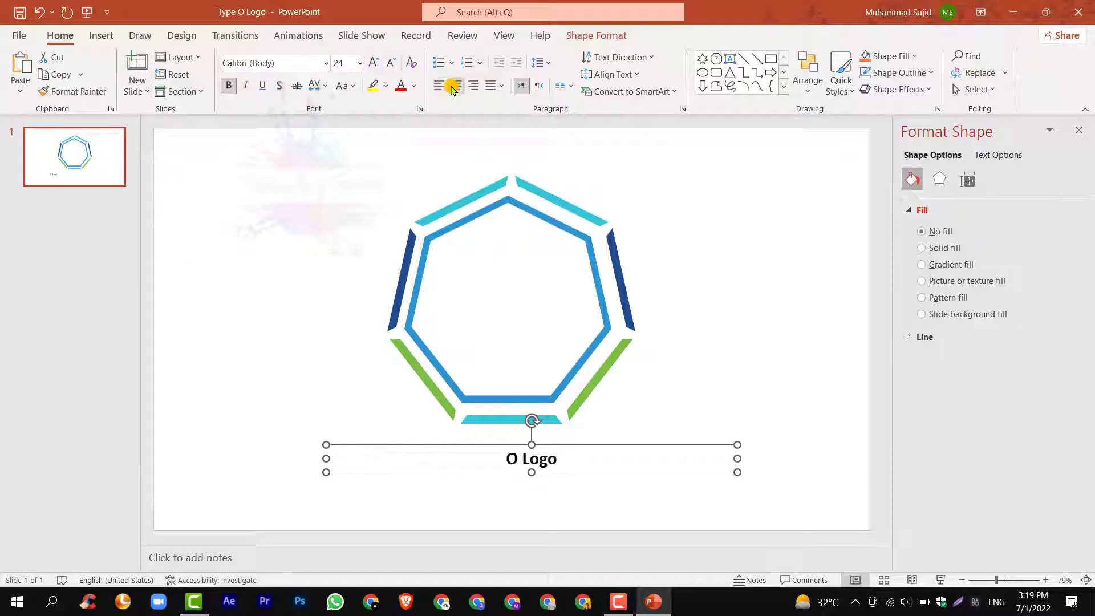
pyautogui.click(374, 64)
pyautogui.click(374, 64)
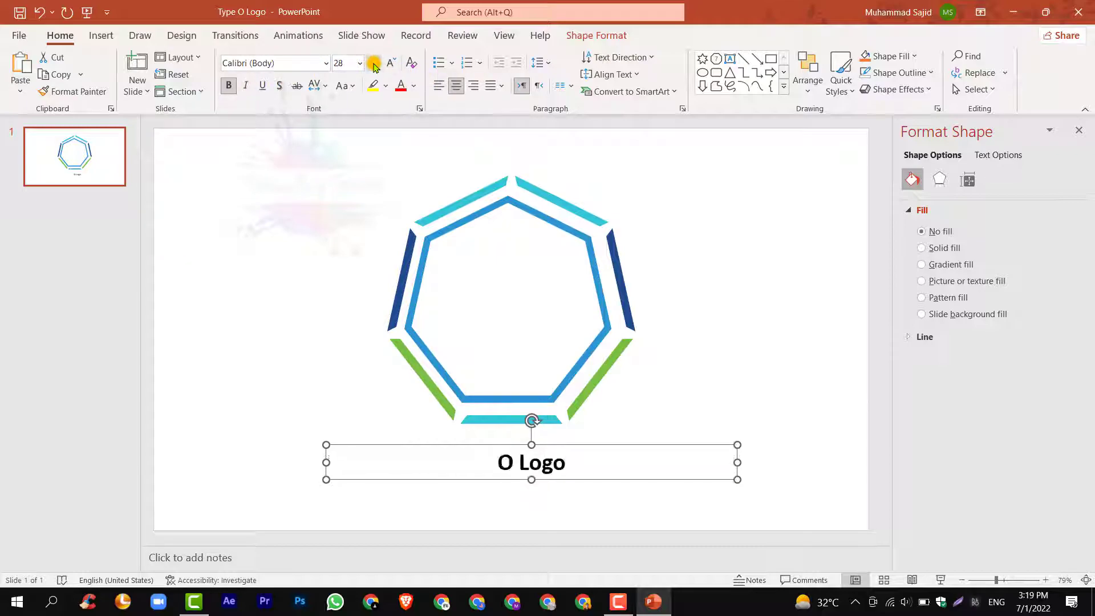
pyautogui.click(374, 64)
pyautogui.click(373, 64)
pyautogui.click(374, 64)
pyautogui.click(373, 64)
pyautogui.click(373, 64)
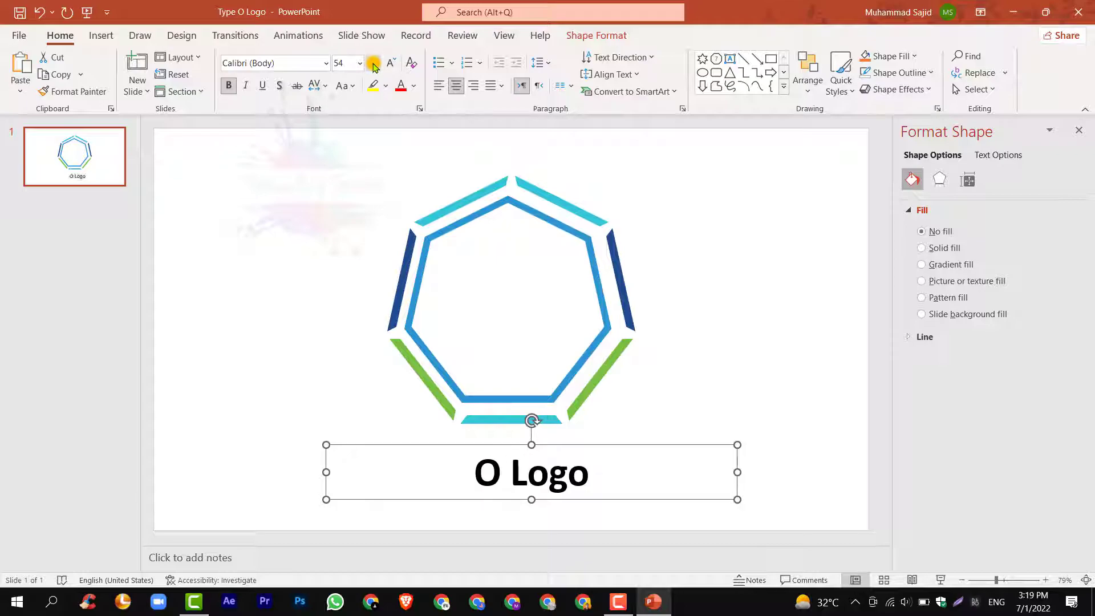
pyautogui.click(326, 64)
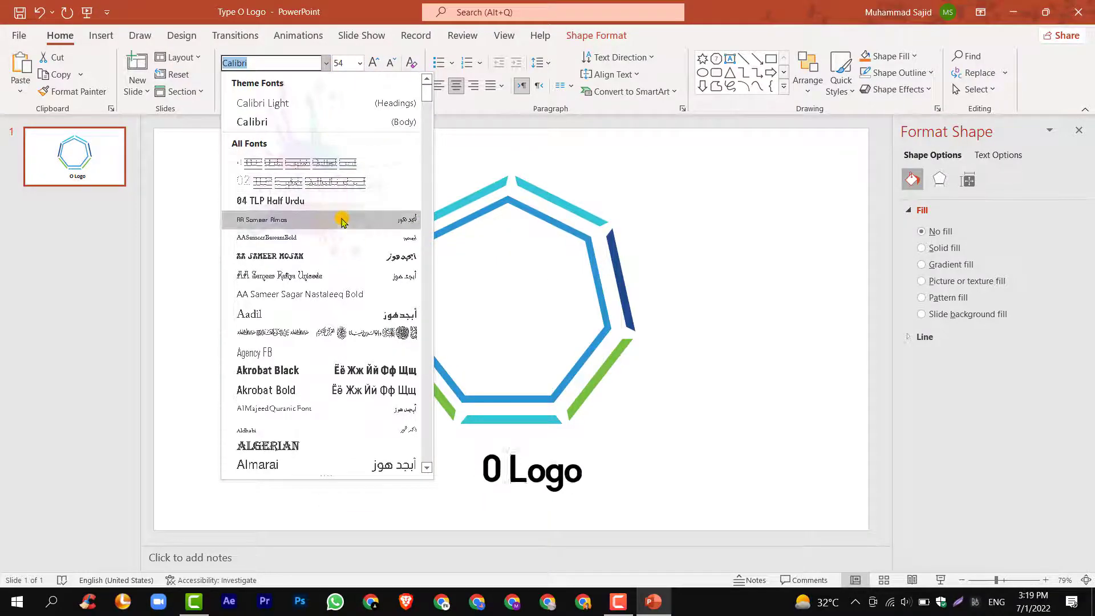
# Step: Change the 'O Logo' font to the Barcelony script font
pyautogui.scroll(-1, 341, 216)
pyautogui.scroll(-1, 342, 219)
pyautogui.scroll(-1, 342, 220)
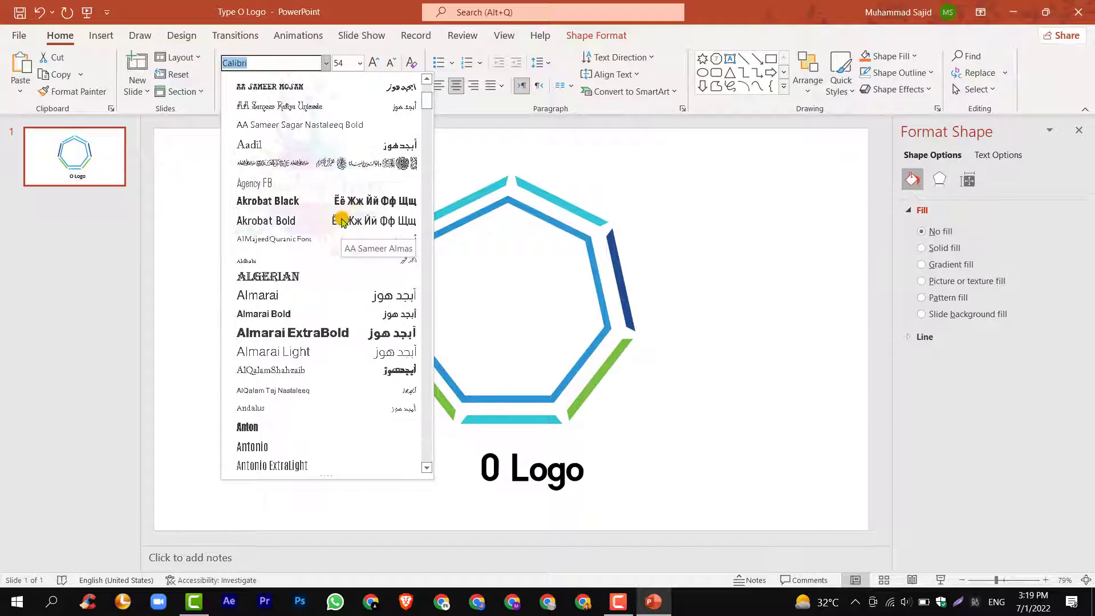
pyautogui.scroll(-2, 343, 220)
pyautogui.scroll(-2, 342, 221)
pyautogui.scroll(-2, 342, 221)
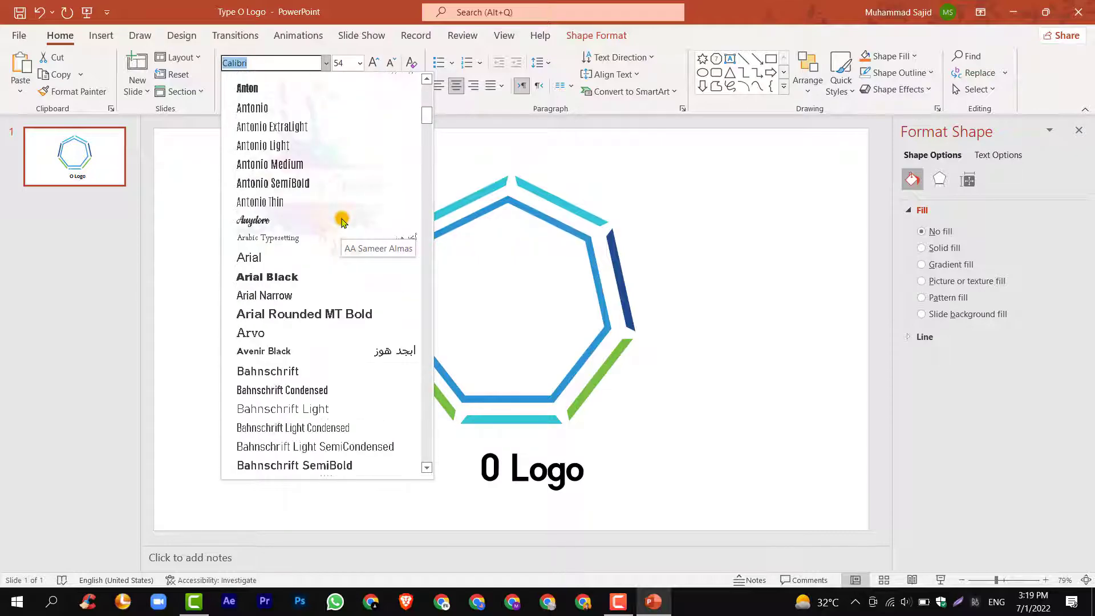
pyautogui.scroll(-3, 342, 221)
pyautogui.scroll(-2, 342, 221)
pyautogui.scroll(-2, 342, 221)
pyautogui.scroll(-1, 341, 219)
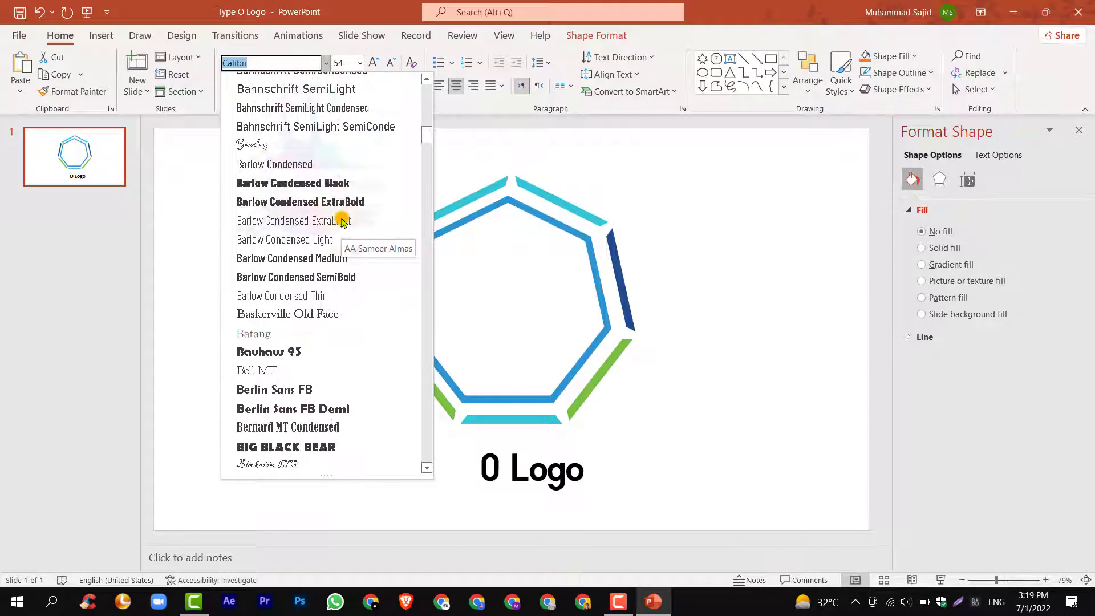
pyautogui.click(281, 146)
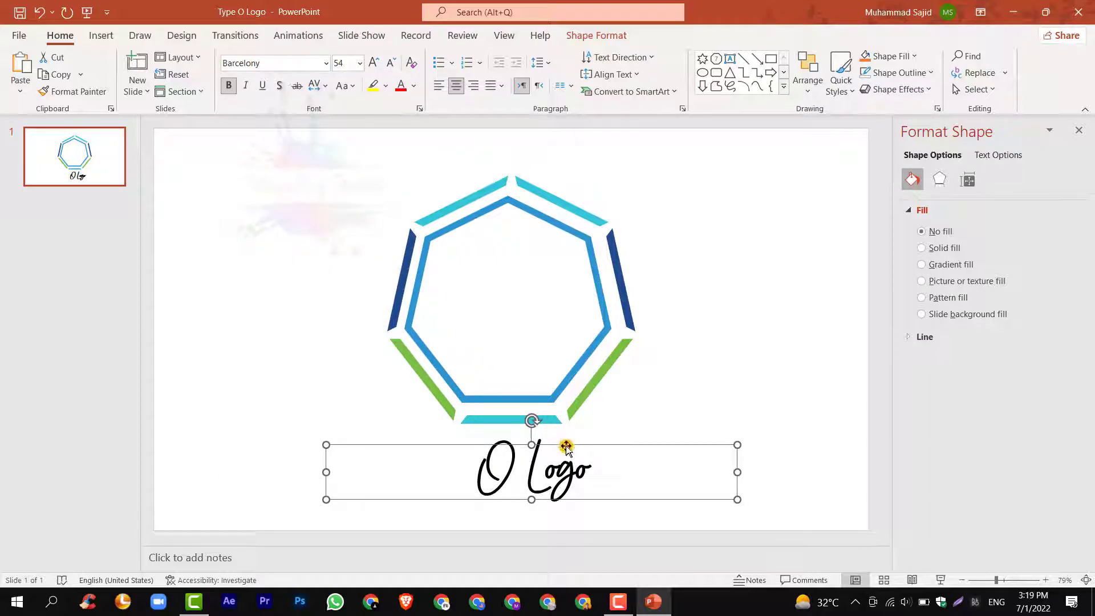
# Step: Centre the caption under the heptagon and colour it dark blue
pyautogui.moveTo(565, 447); pyautogui.dragTo(546, 439)
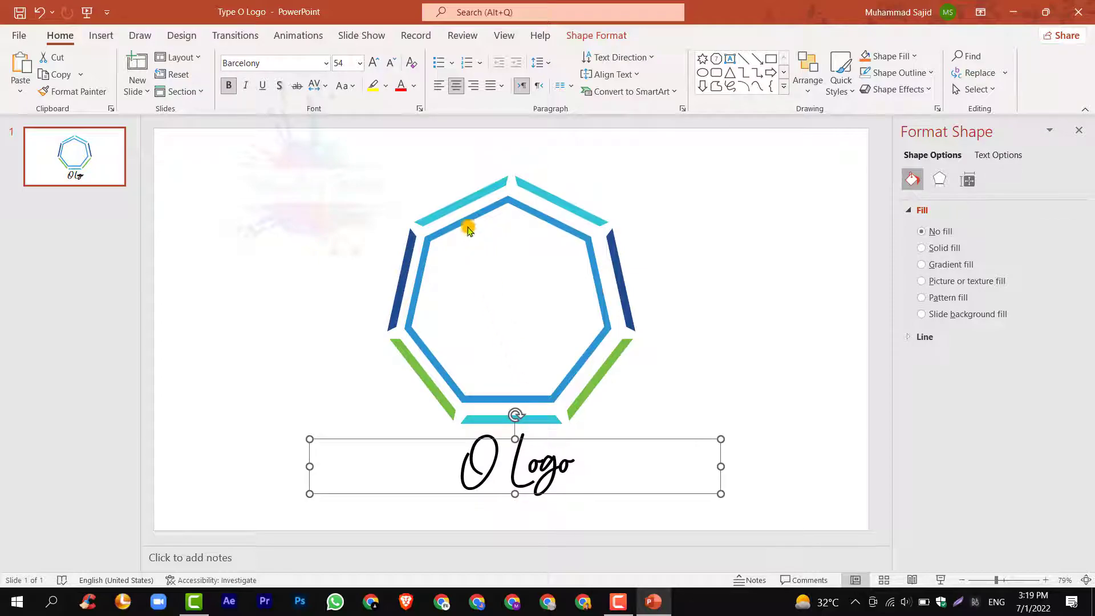
pyautogui.click(415, 87)
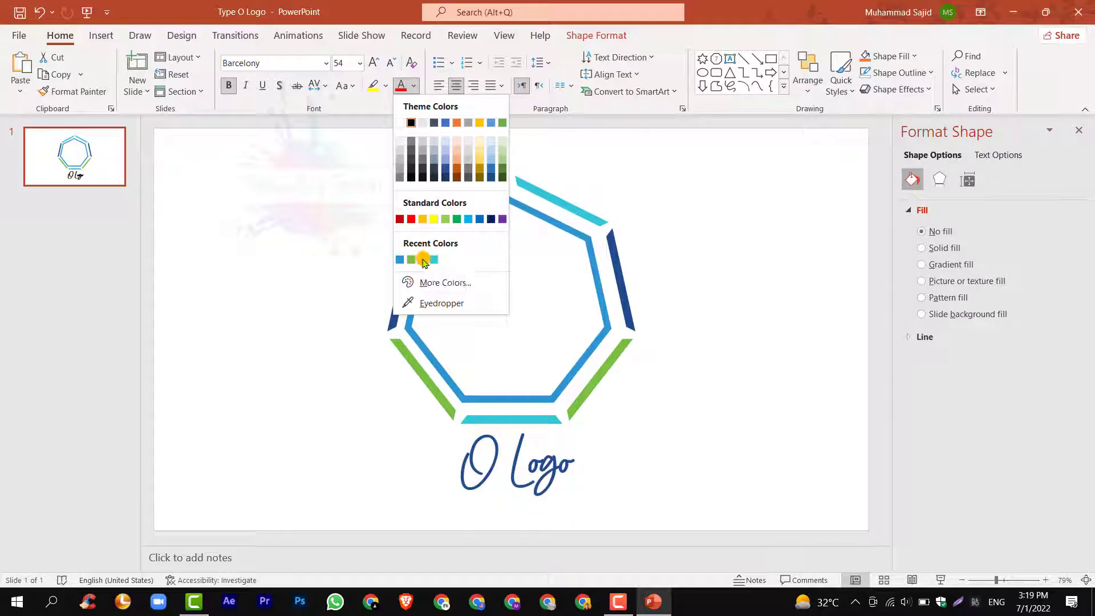
pyautogui.click(423, 260)
pyautogui.click(712, 284)
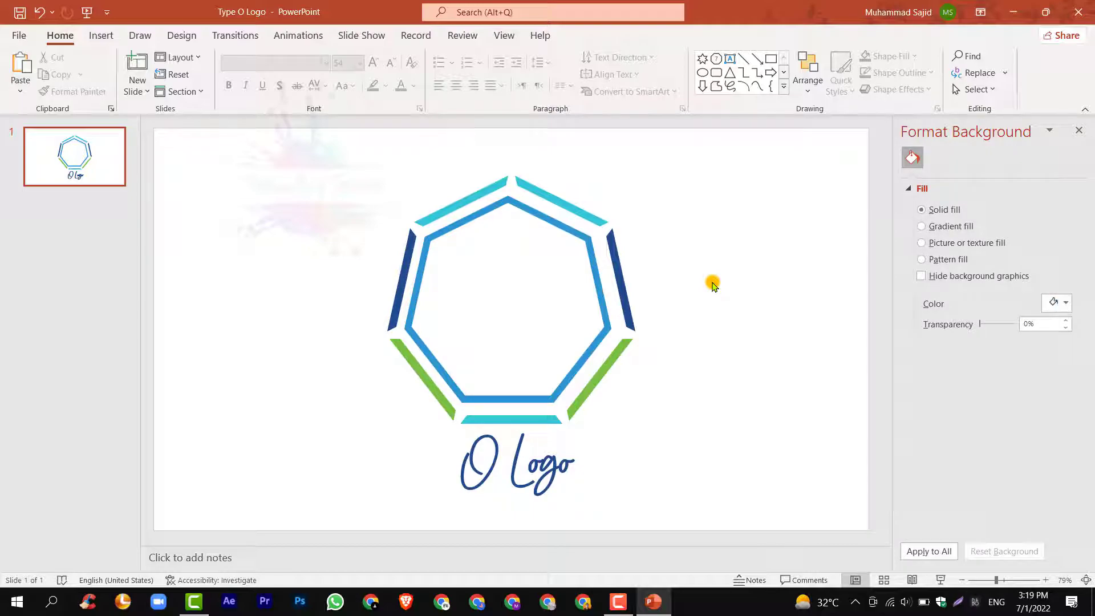
# Step: Save the logo and caption as PNG picture 'O Logo' on the Desktop, then minimize PowerPoint
pyautogui.hotkey('ctrl', 'a')
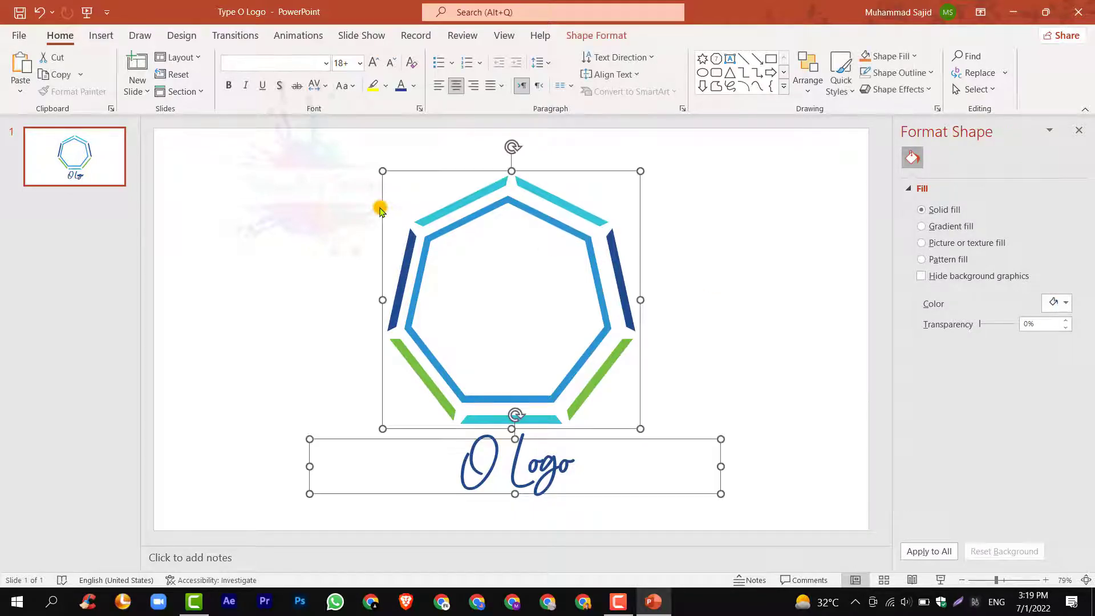
pyautogui.rightClick(437, 216)
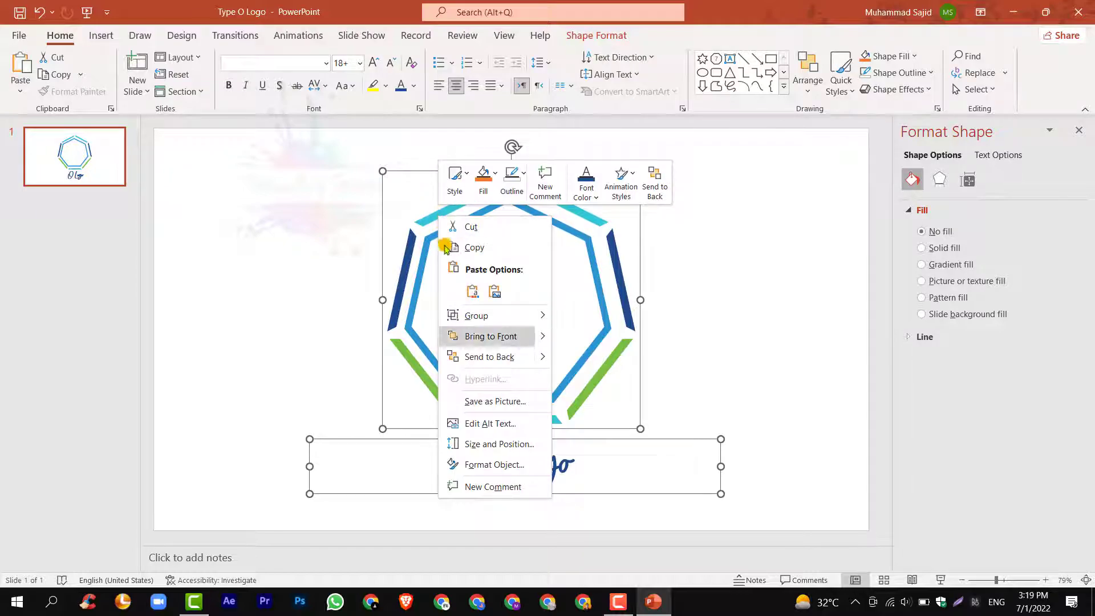
pyautogui.click(482, 402)
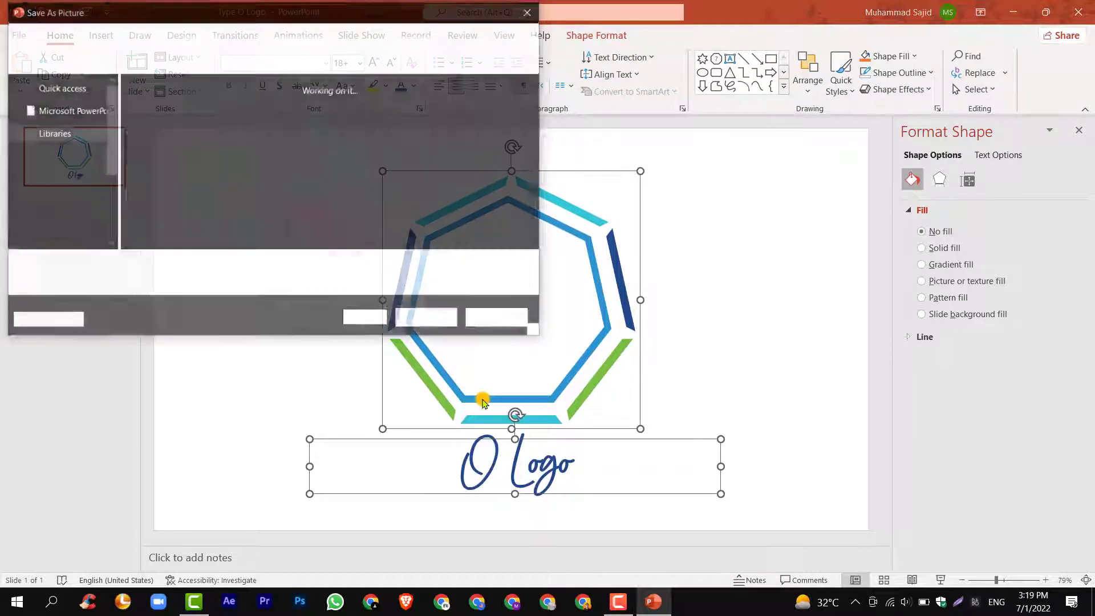
pyautogui.scroll(3, 85, 157)
pyautogui.scroll(2, 77, 136)
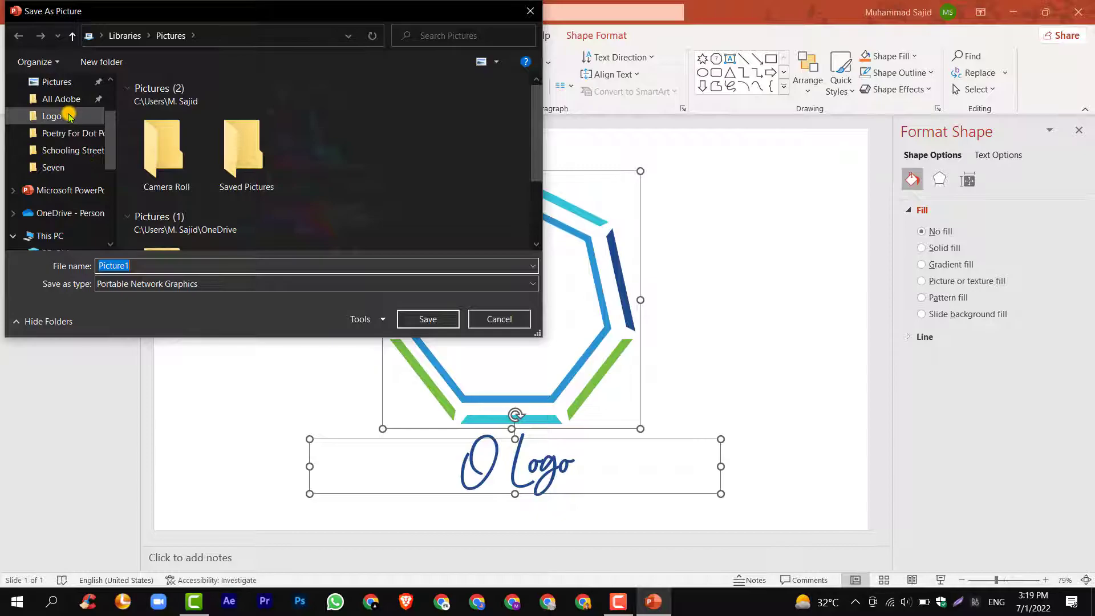
pyautogui.scroll(2, 68, 111)
pyautogui.click(68, 113)
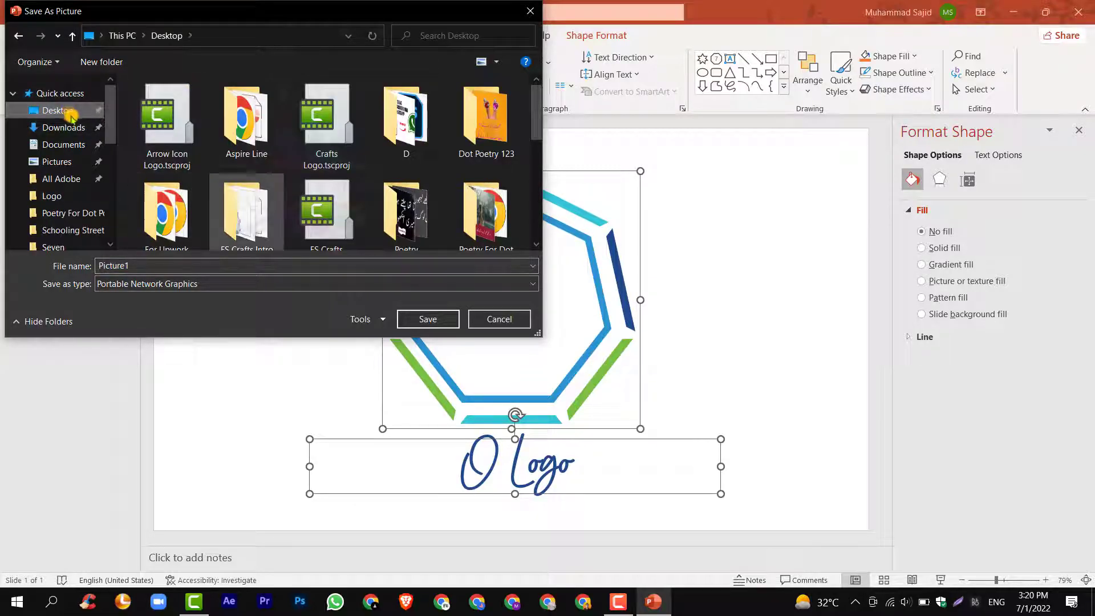
pyautogui.doubleClick(235, 265)
pyautogui.write('O Logo')
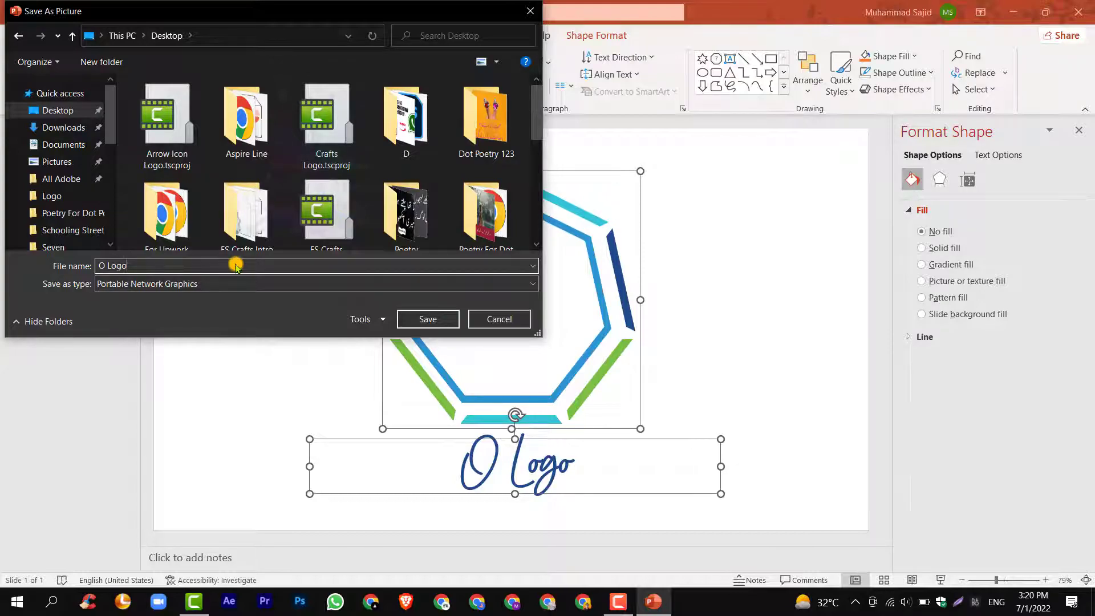
pyautogui.click(413, 317)
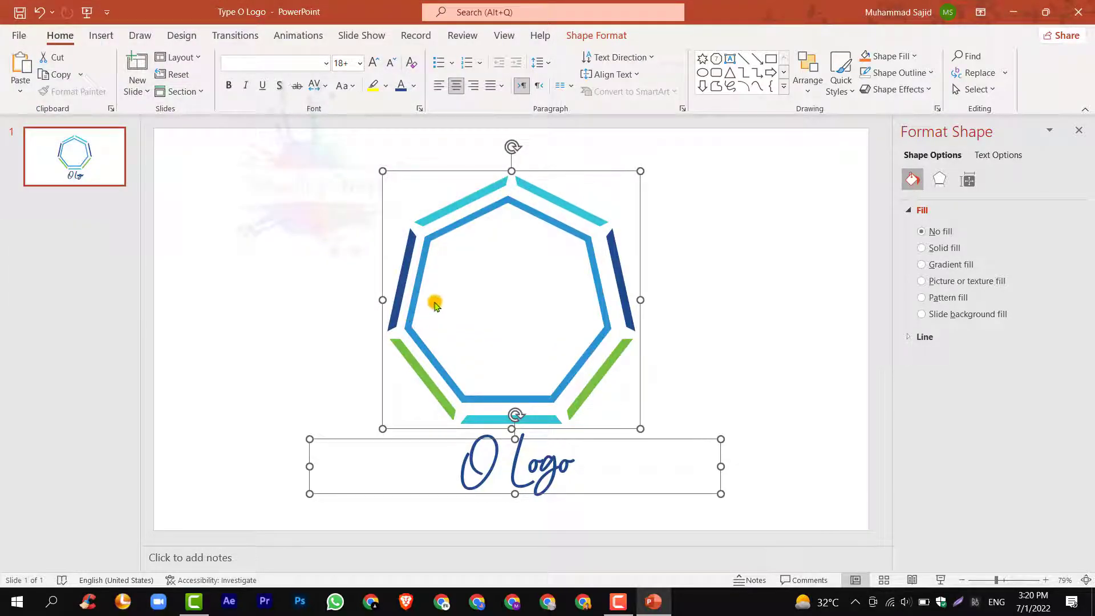
pyautogui.click(1014, 12)
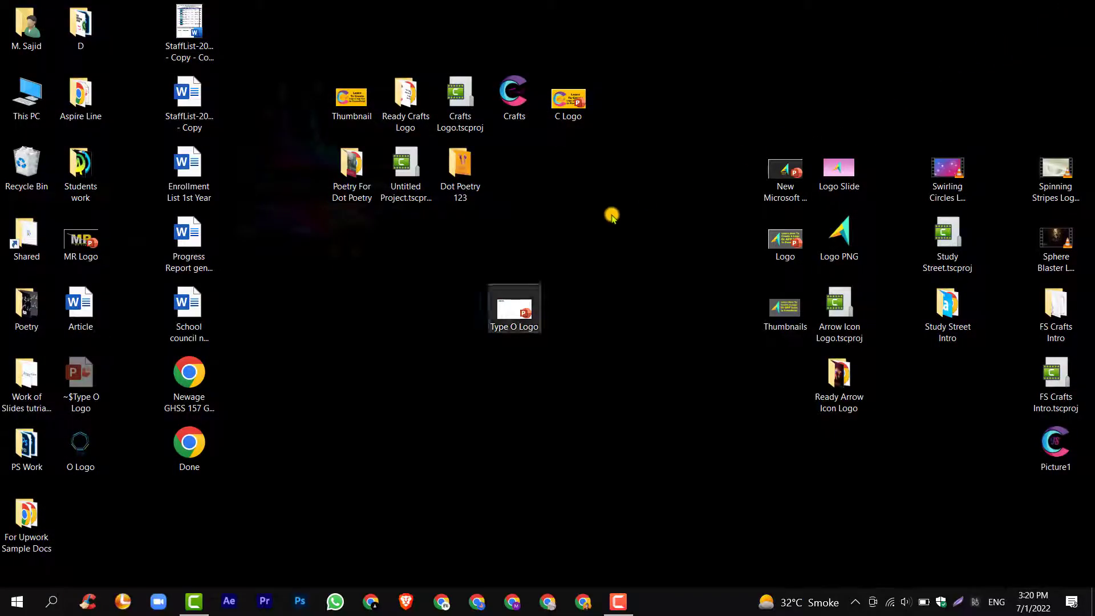
pyautogui.doubleClick(80, 443)
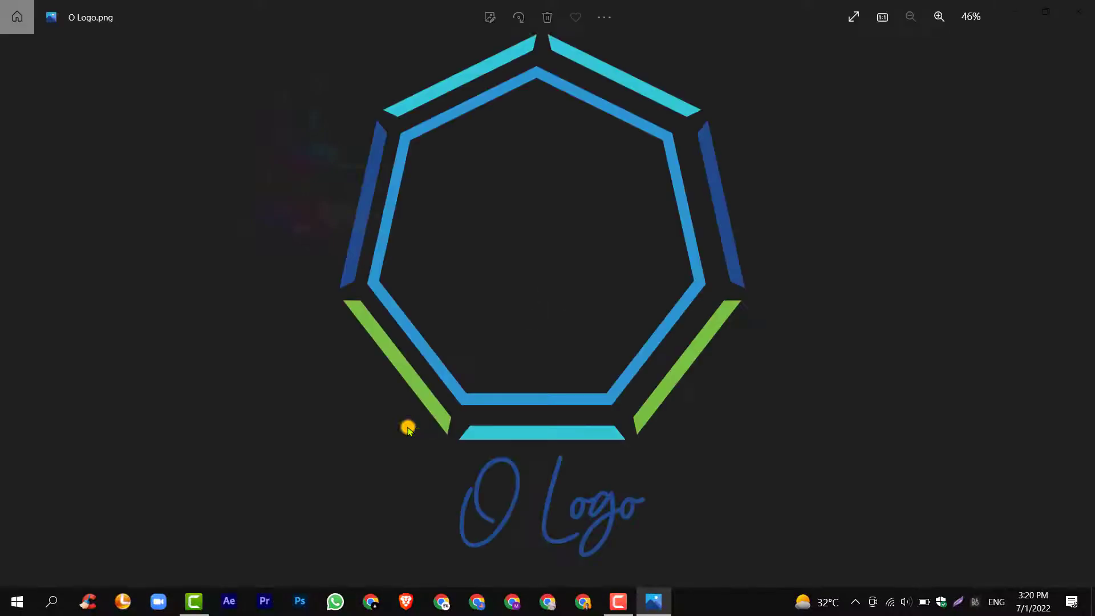
pyautogui.moveTo(203, 426)
pyautogui.click(1078, 11)
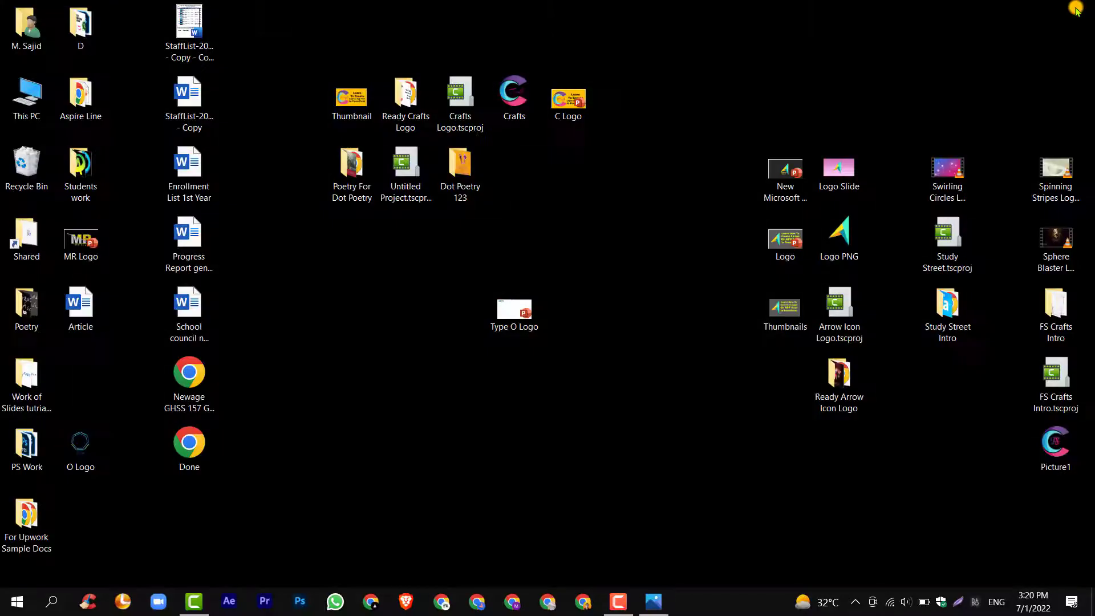